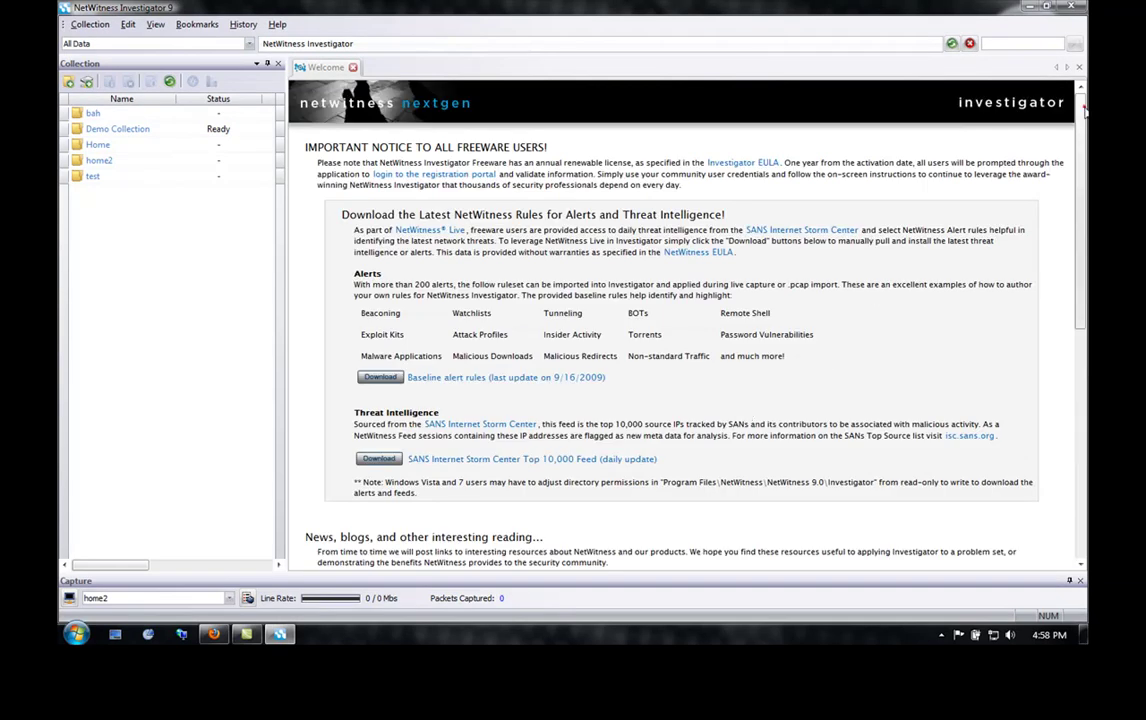
# Create a new local collection named youtube and select it in the collection list.
pyautogui.moveTo(1083, 118); pyautogui.dragTo(1068, 403)
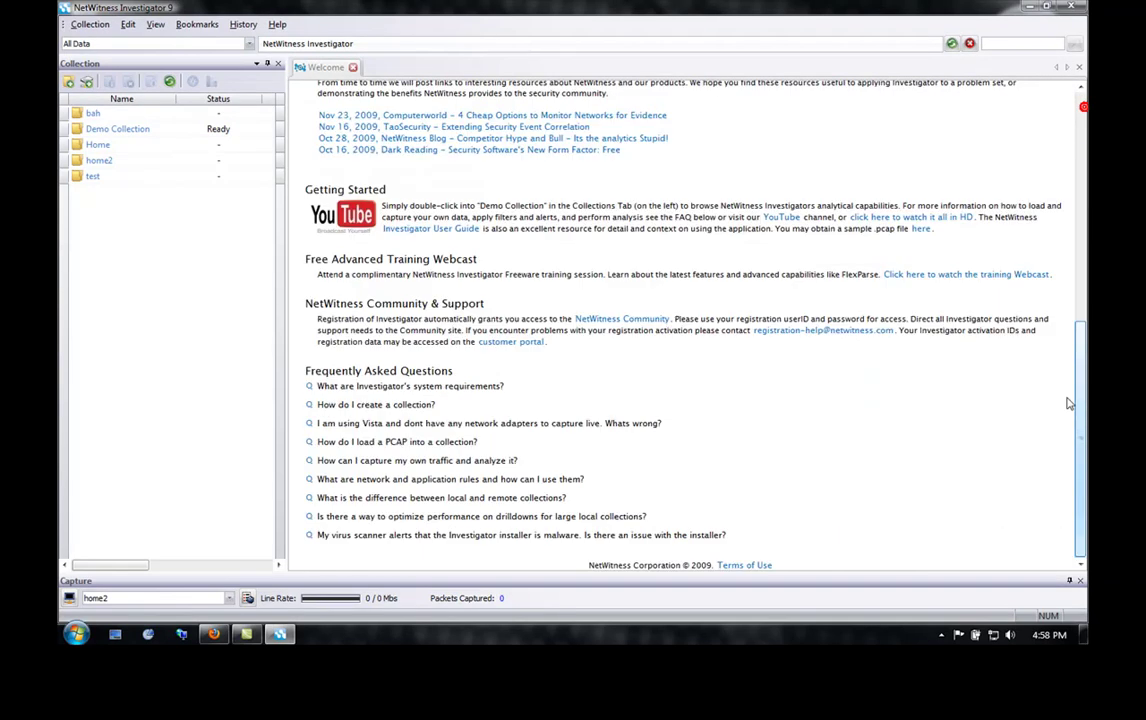
pyautogui.scroll(10, 434, 500)
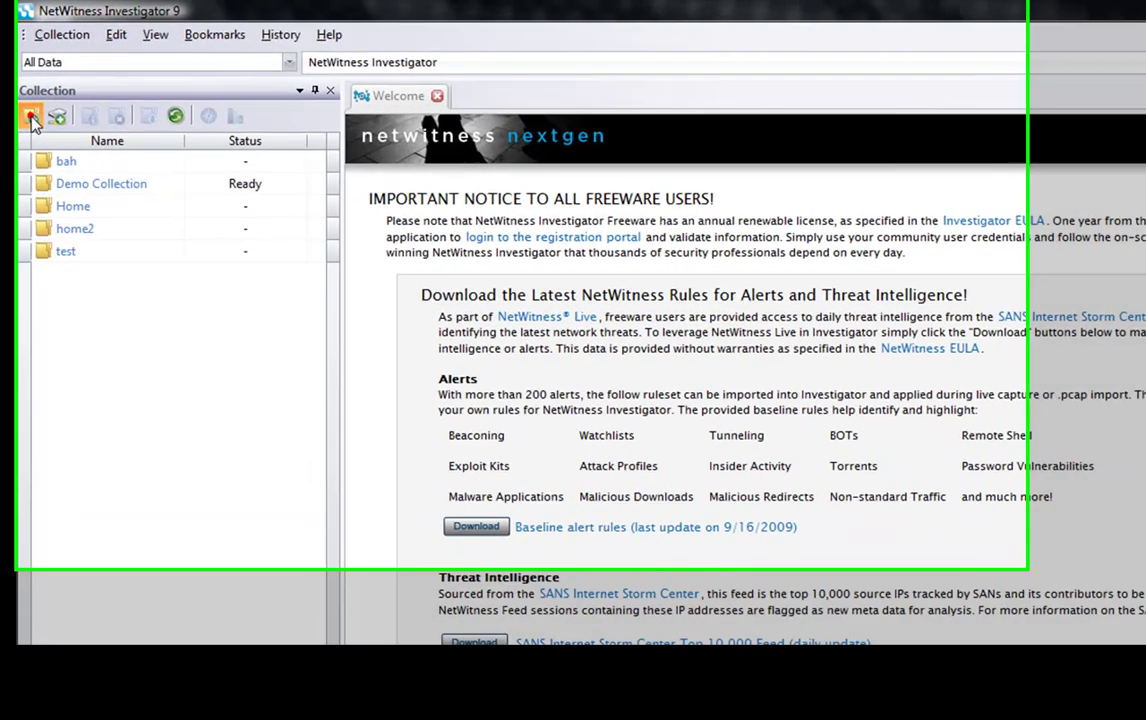
pyautogui.click(69, 81)
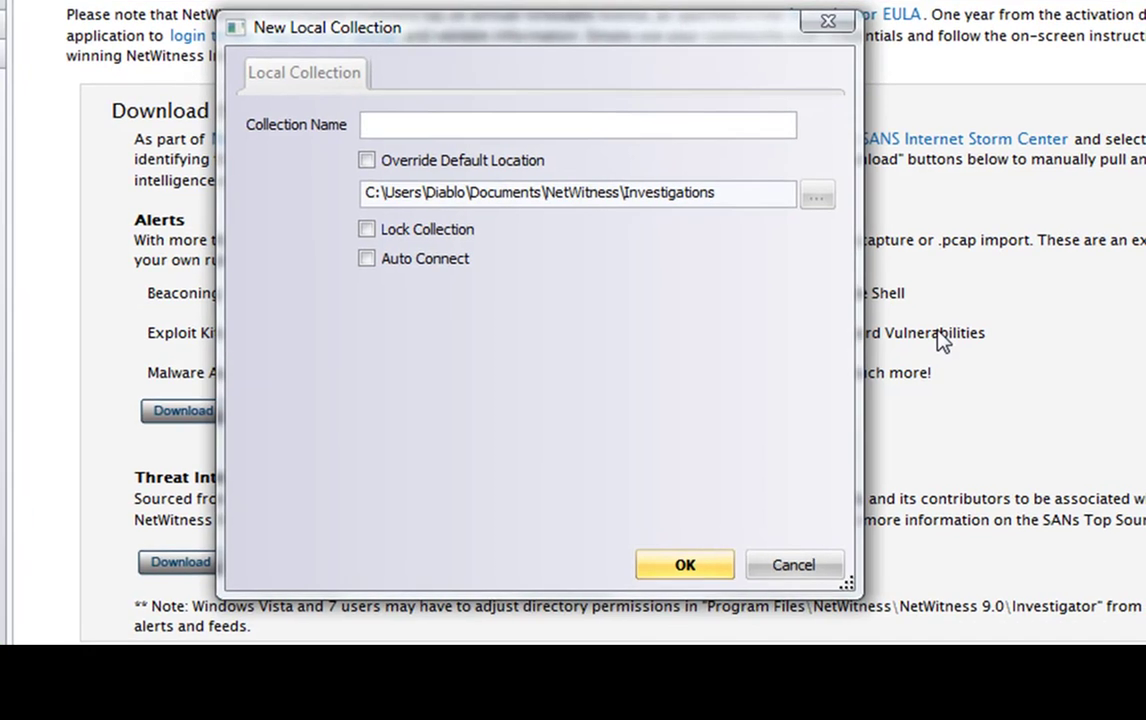
pyautogui.write('youtube')
pyautogui.click(713, 575)
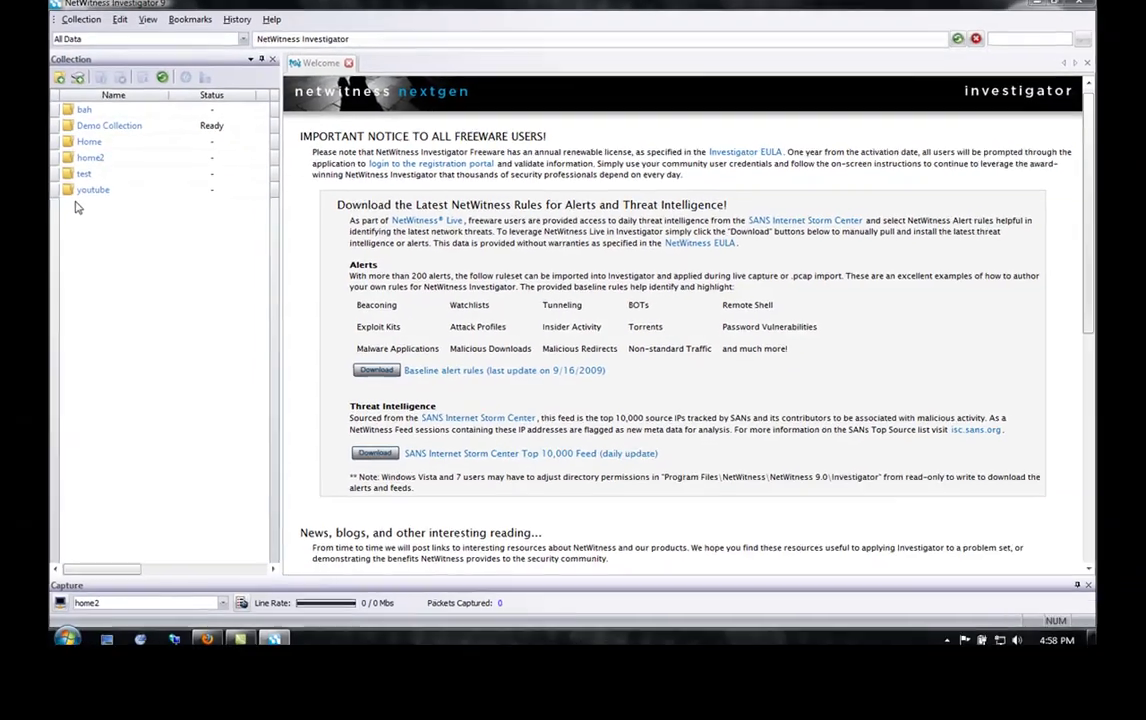
pyautogui.click(92, 190)
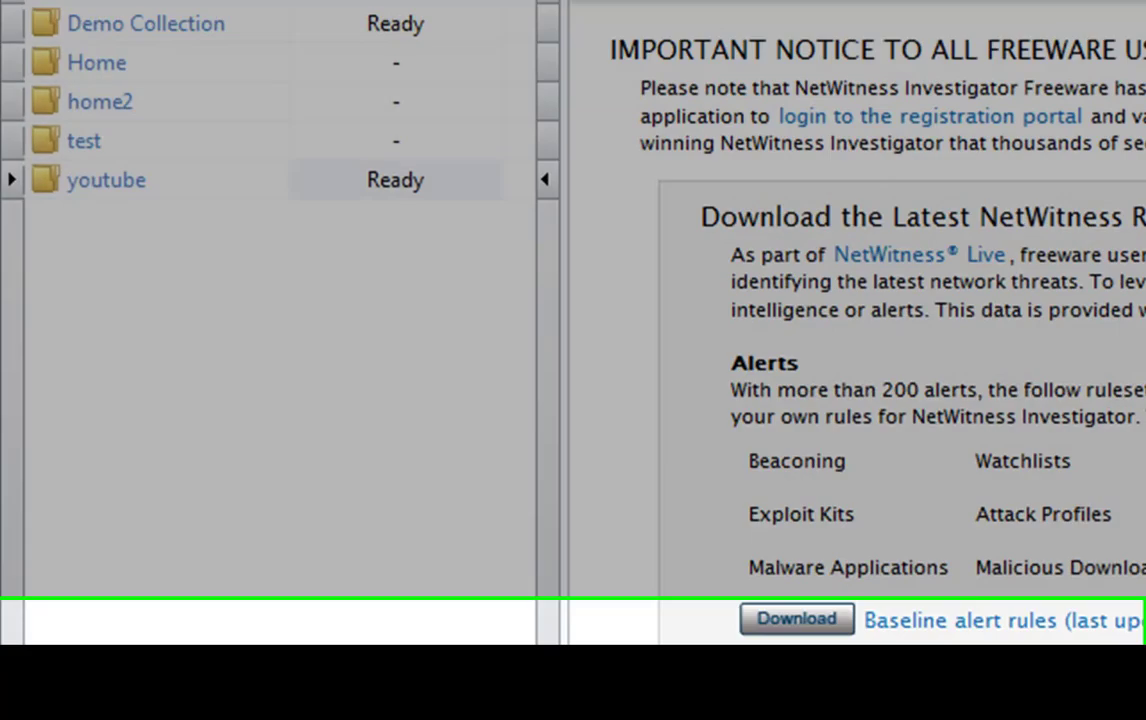
# Choose youtube as the capture collection in the Capture bar, then open Edit > Options.
pyautogui.click(427, 586)
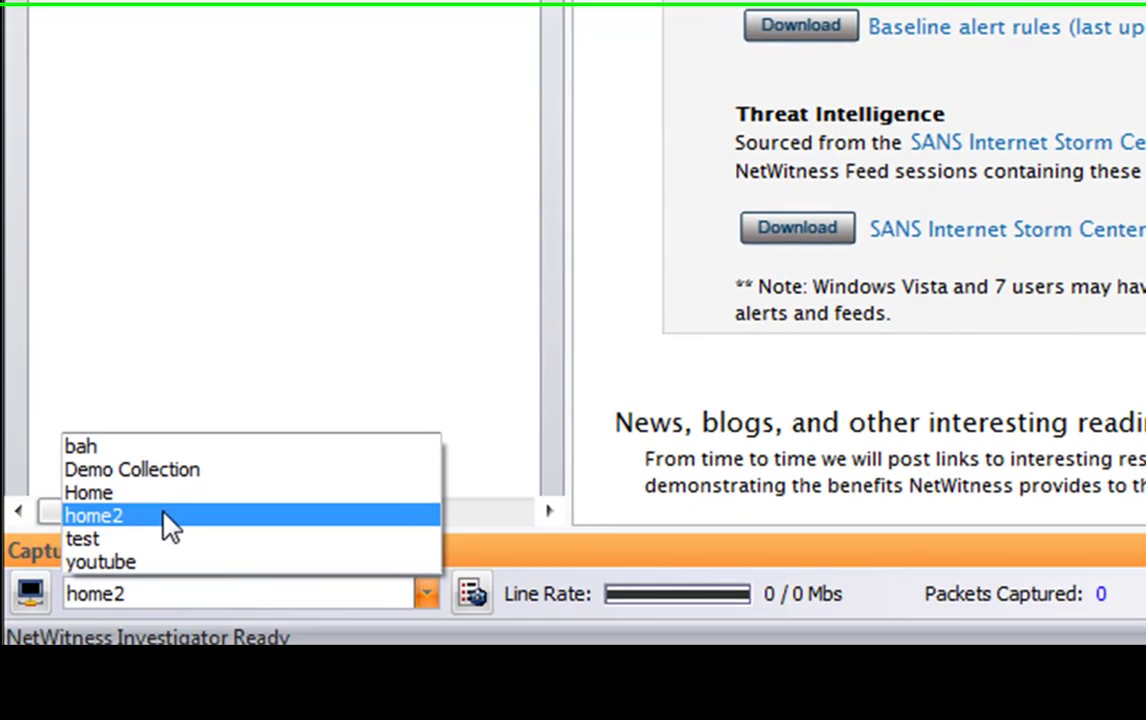
pyautogui.click(128, 556)
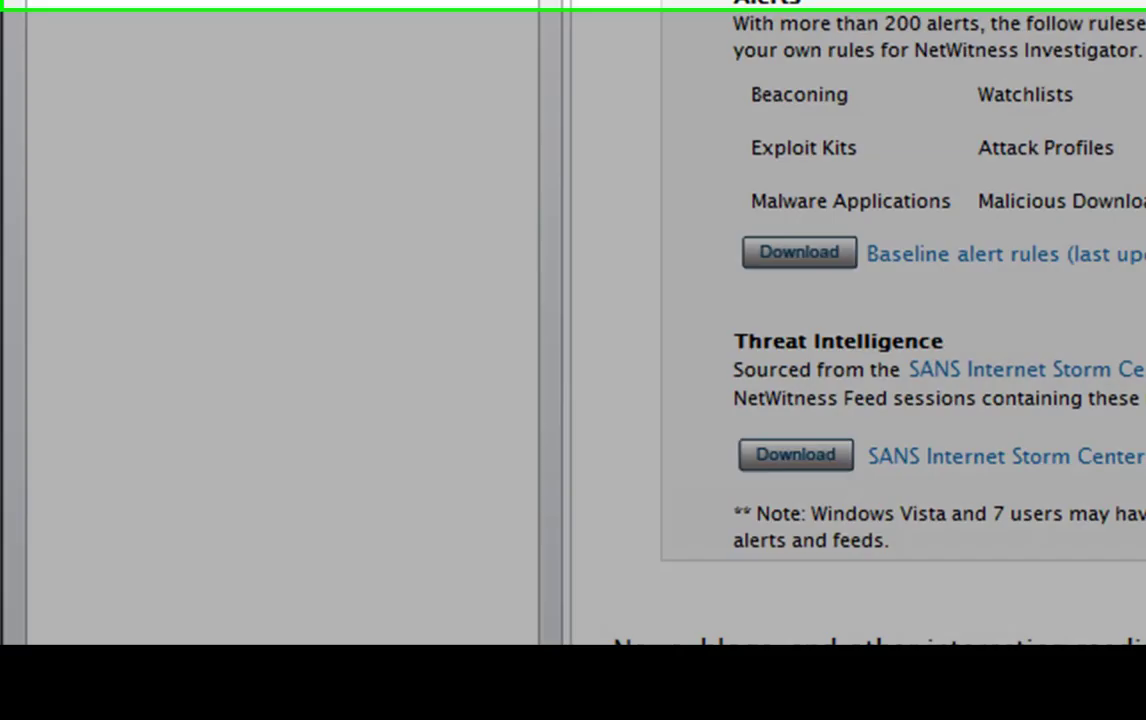
pyautogui.click(161, 15)
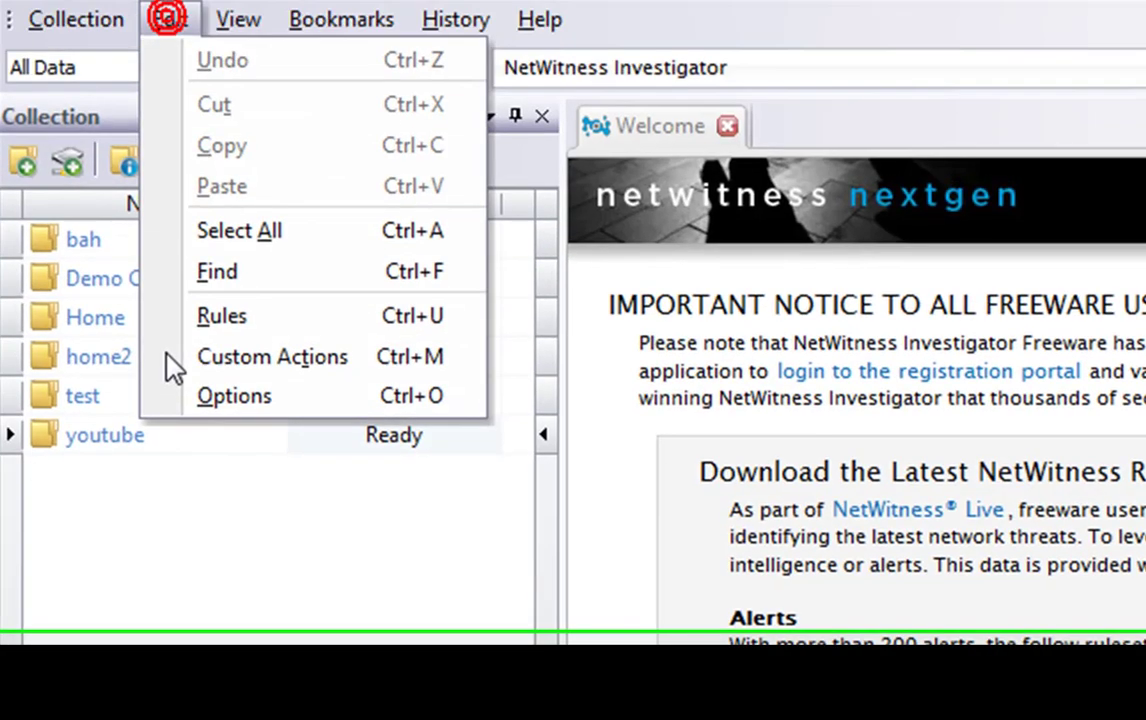
pyautogui.click(254, 414)
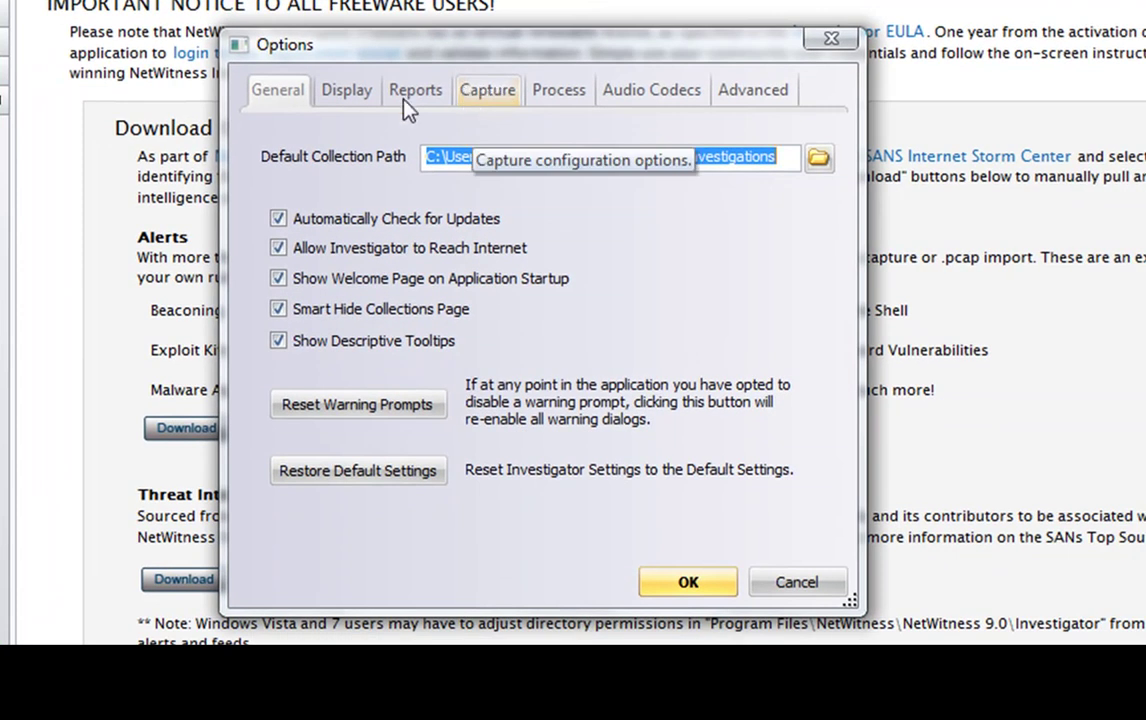
# Set the capture adapter to the NVIDIA nForce MCP Networking Adapter Driver and confirm Options.
pyautogui.click(471, 93)
pyautogui.click(458, 161)
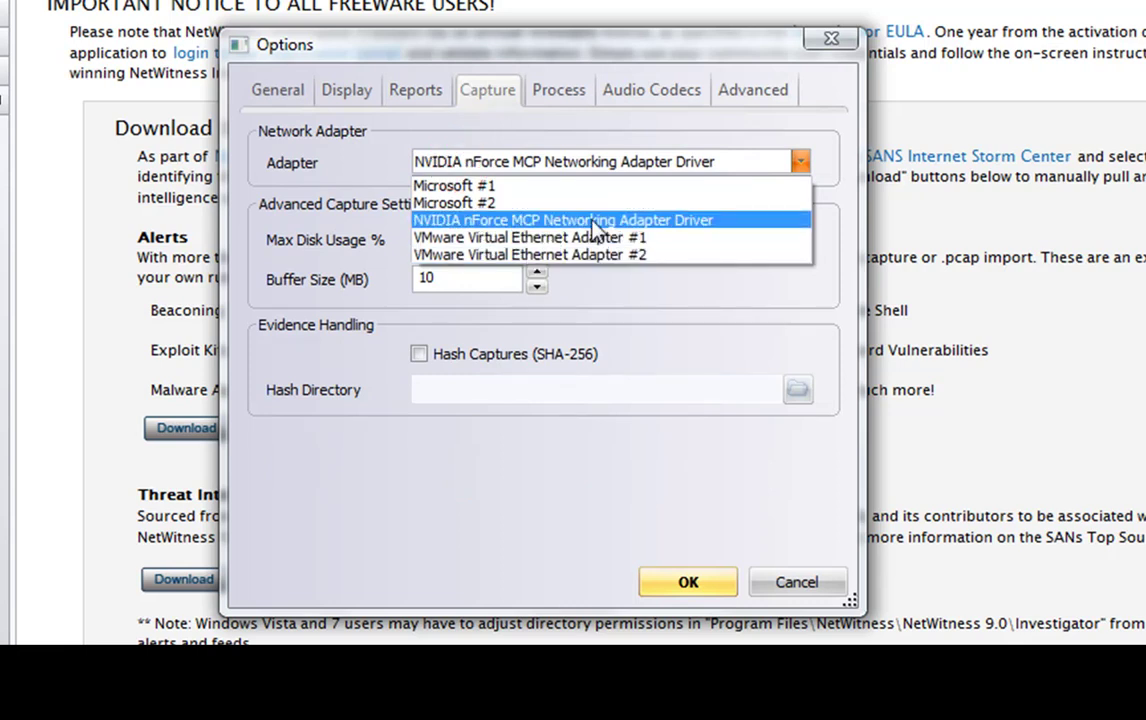
pyautogui.click(633, 218)
pyautogui.click(686, 584)
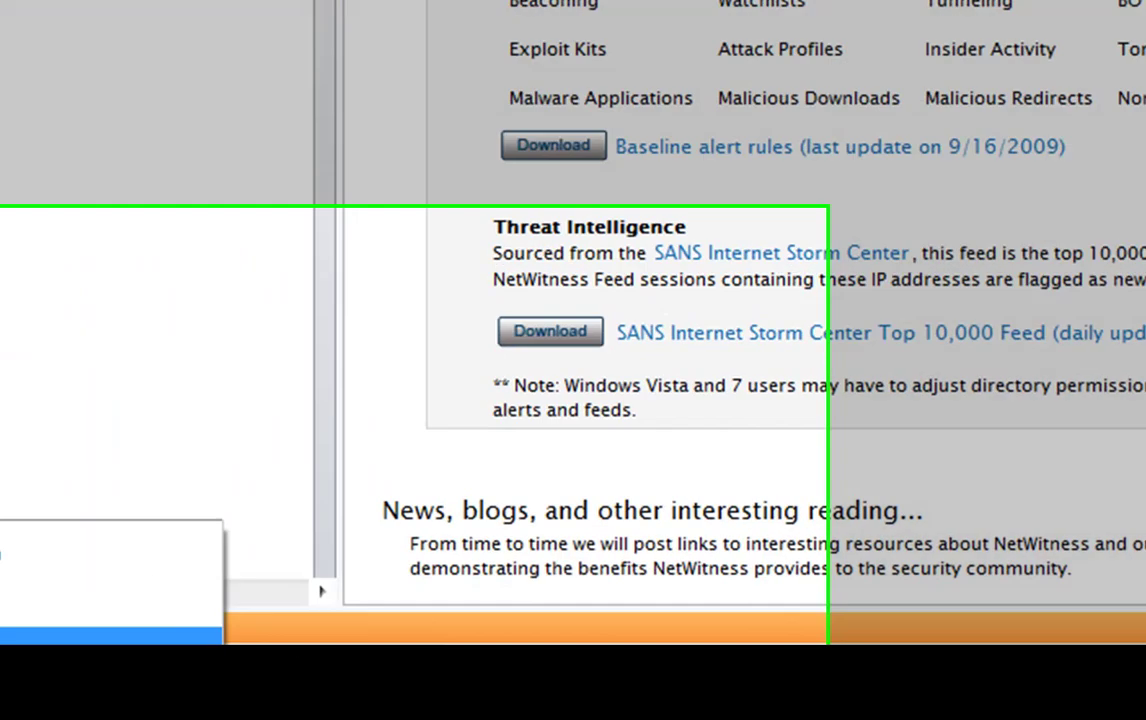
# Keep youtube as the capture collection and start capturing packets.
pyautogui.click(358, 532)
pyautogui.click(92, 271)
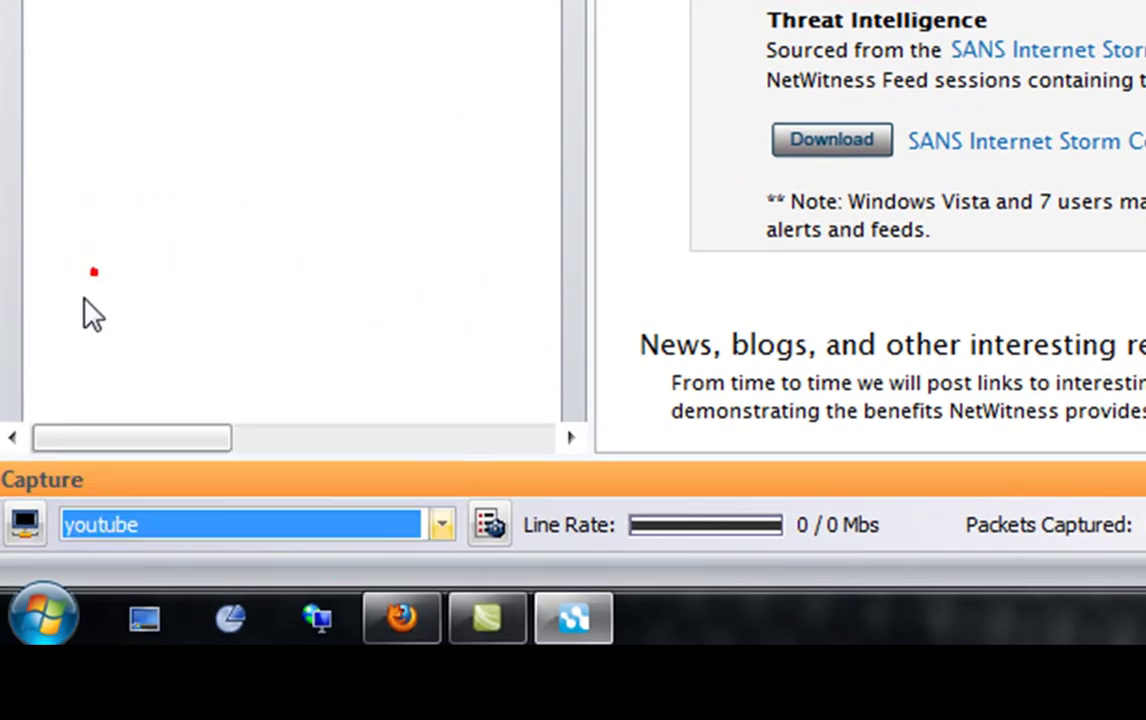
pyautogui.click(26, 526)
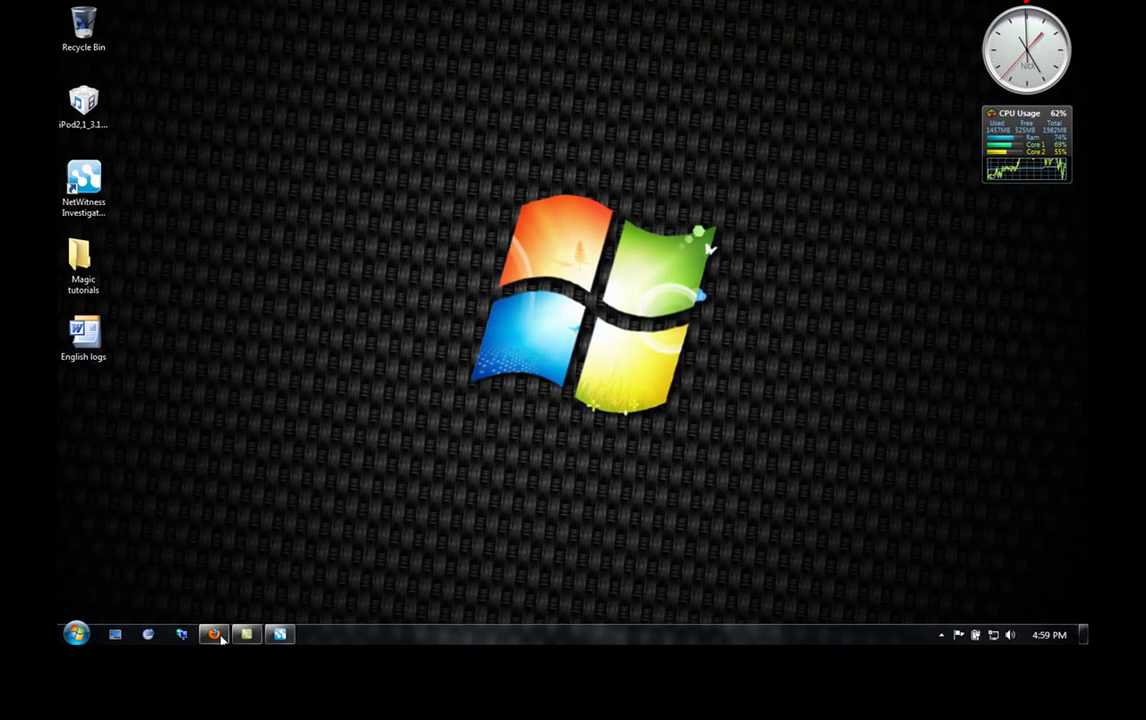
pyautogui.click(214, 634)
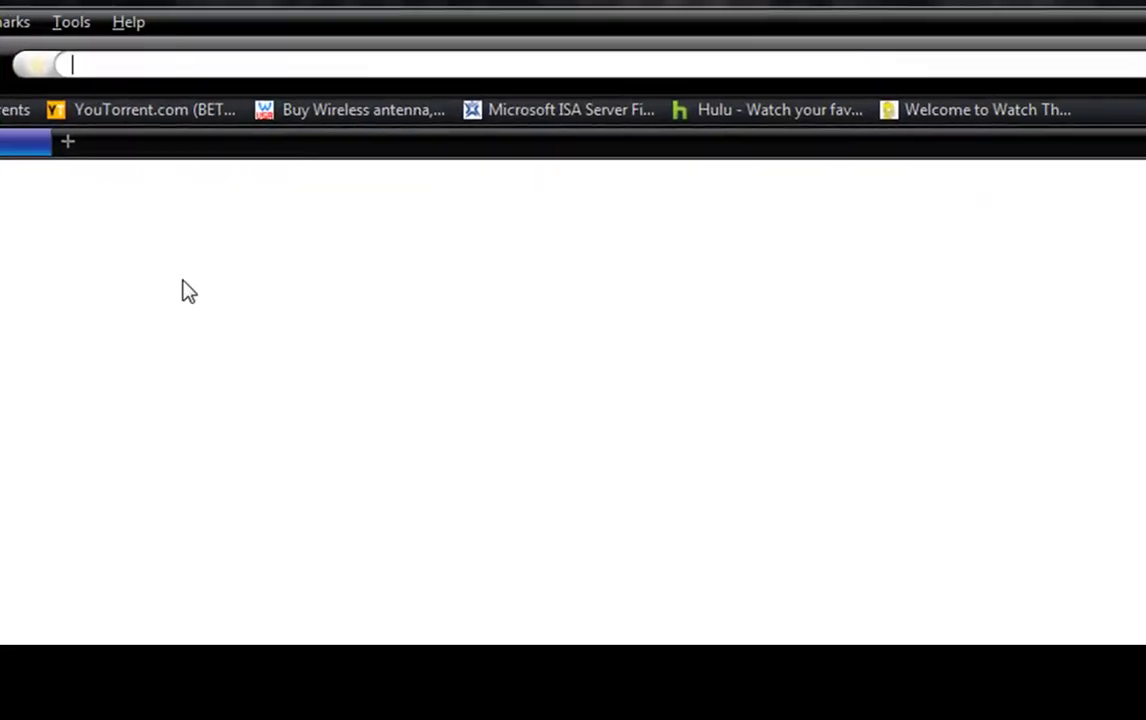
pyautogui.write('www')
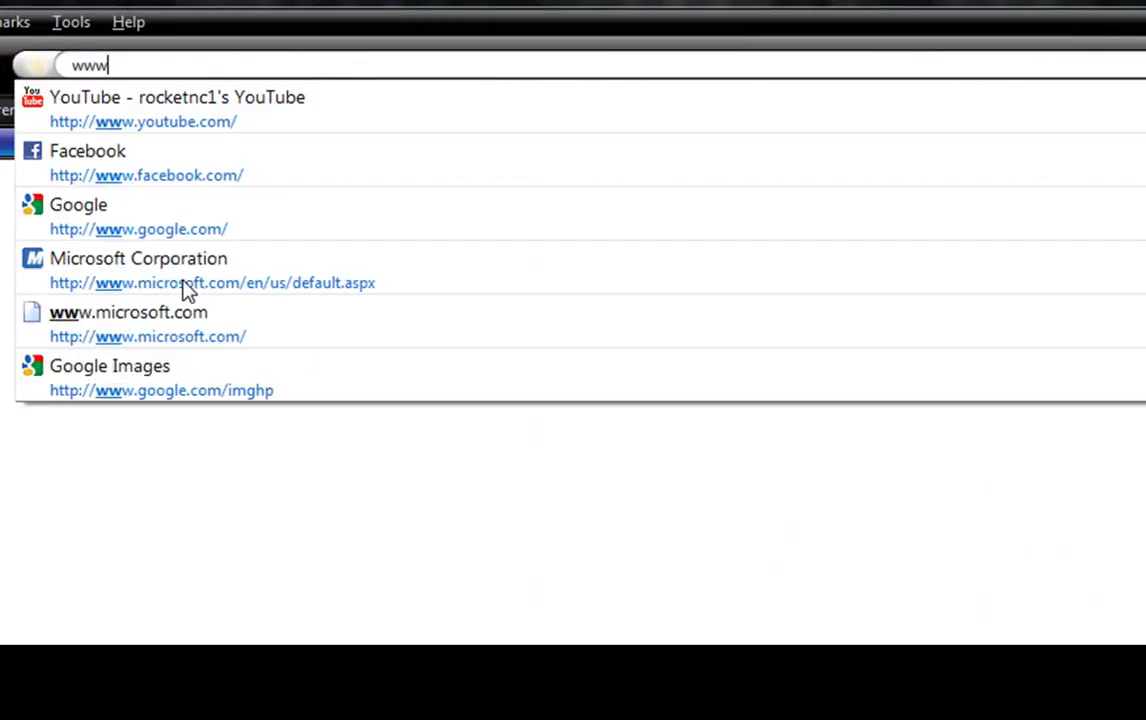
pyautogui.write('.google.com')
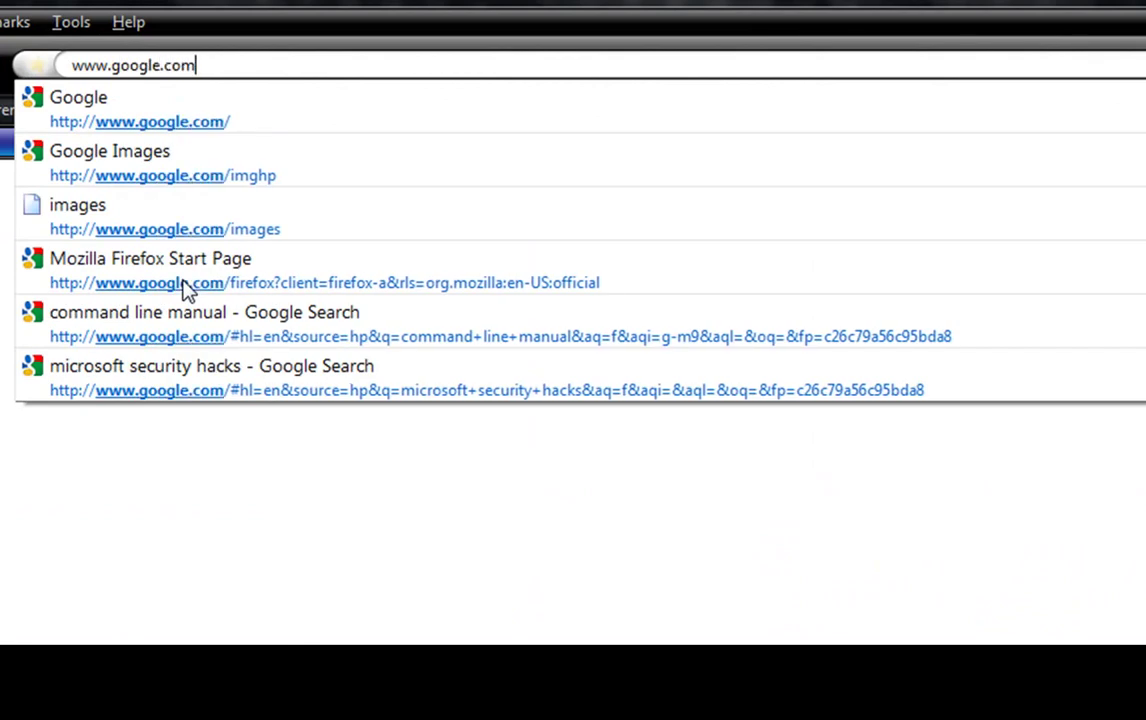
pyautogui.press('Return')
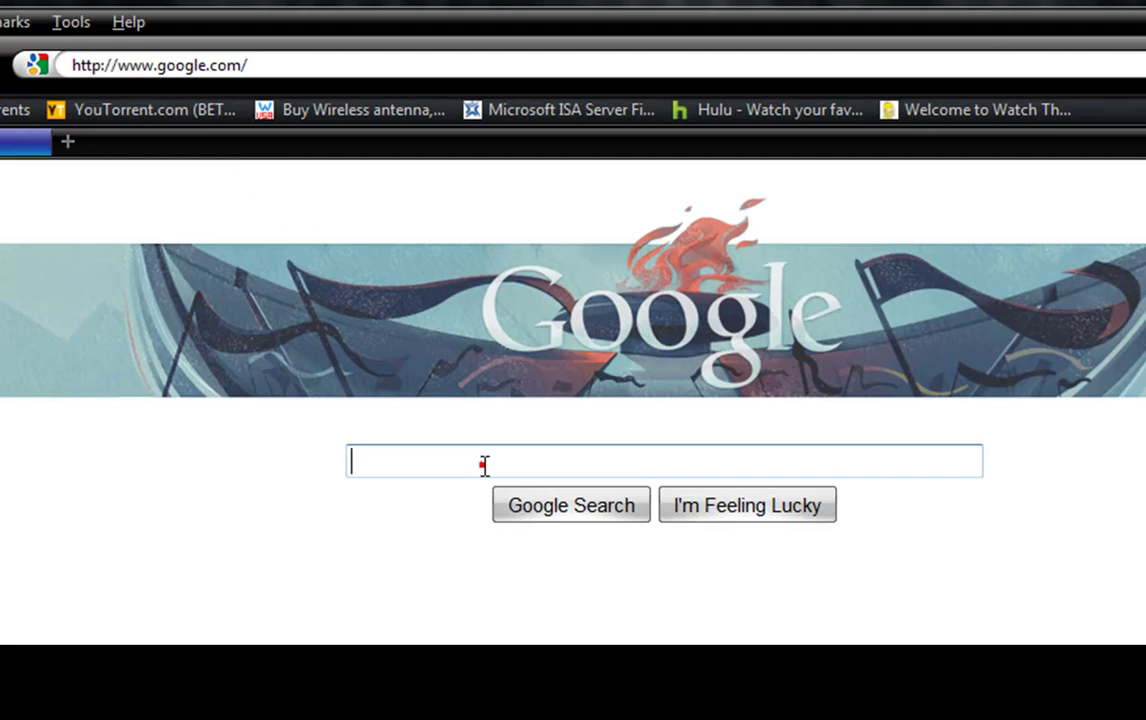
pyautogui.write('Net witness')
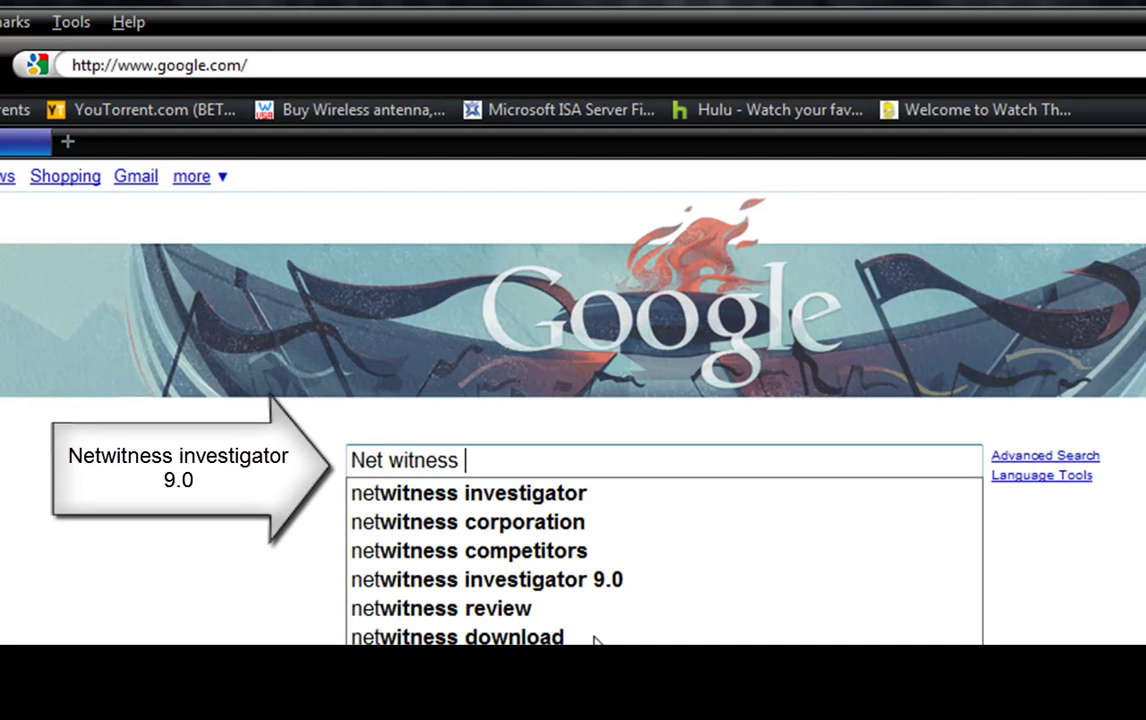
pyautogui.click(600, 582)
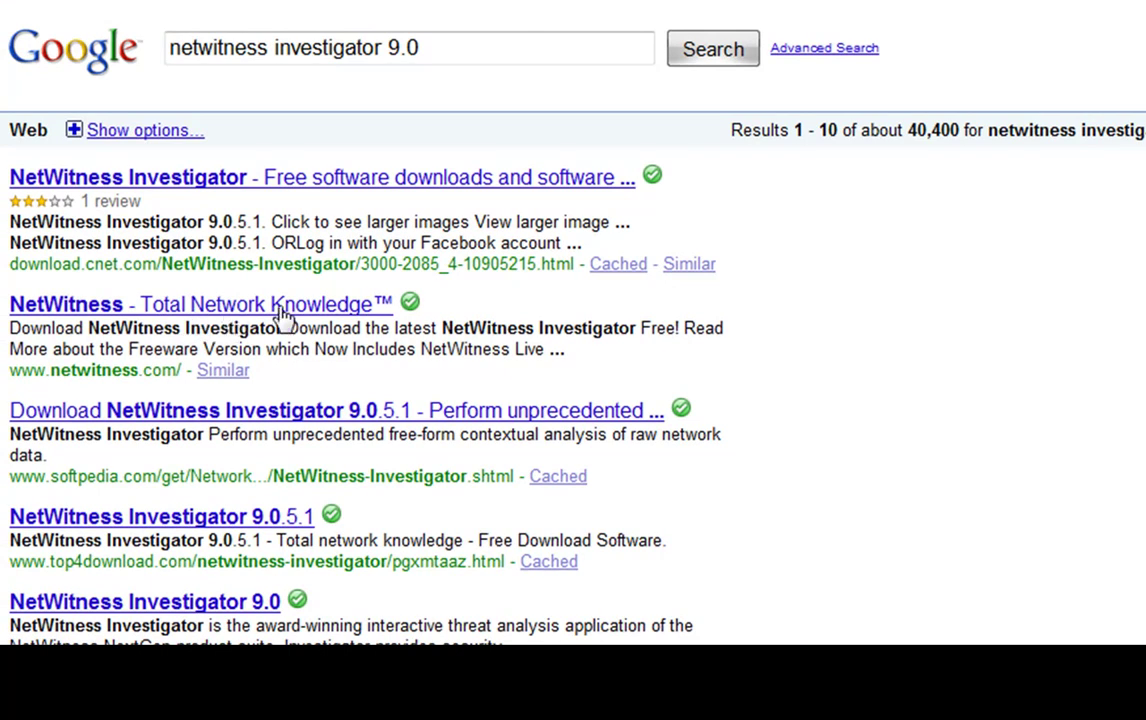
pyautogui.moveTo(10, 306); pyautogui.dragTo(402, 325)
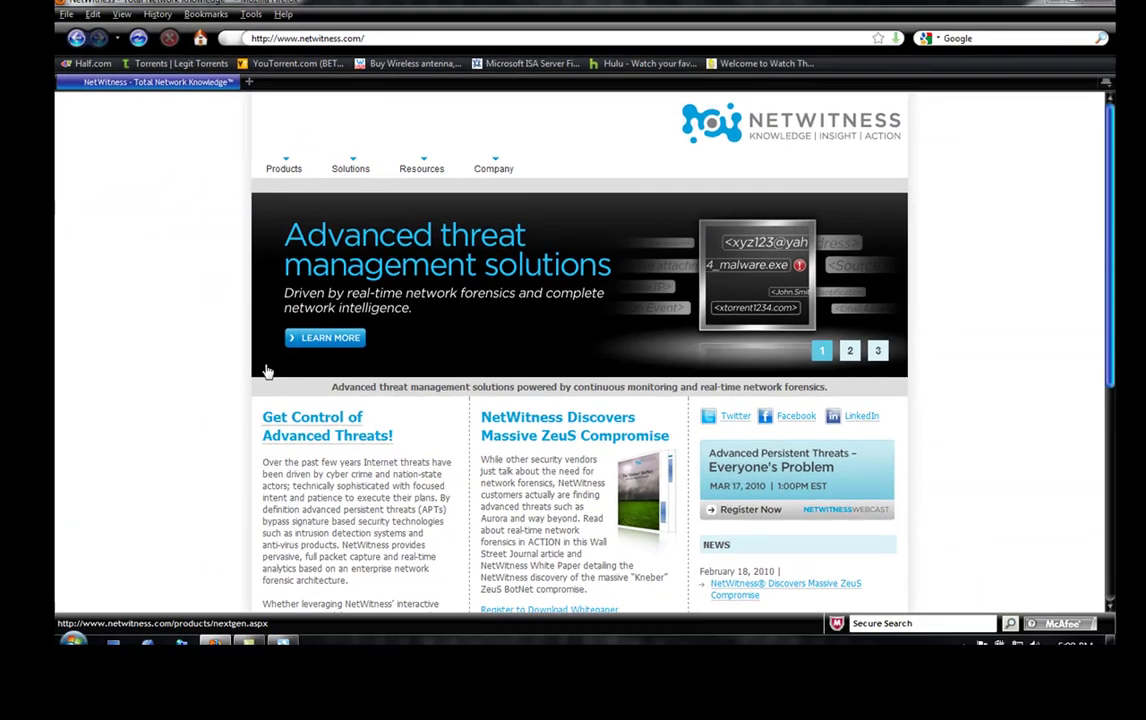
pyautogui.scroll(-3, 262, 368)
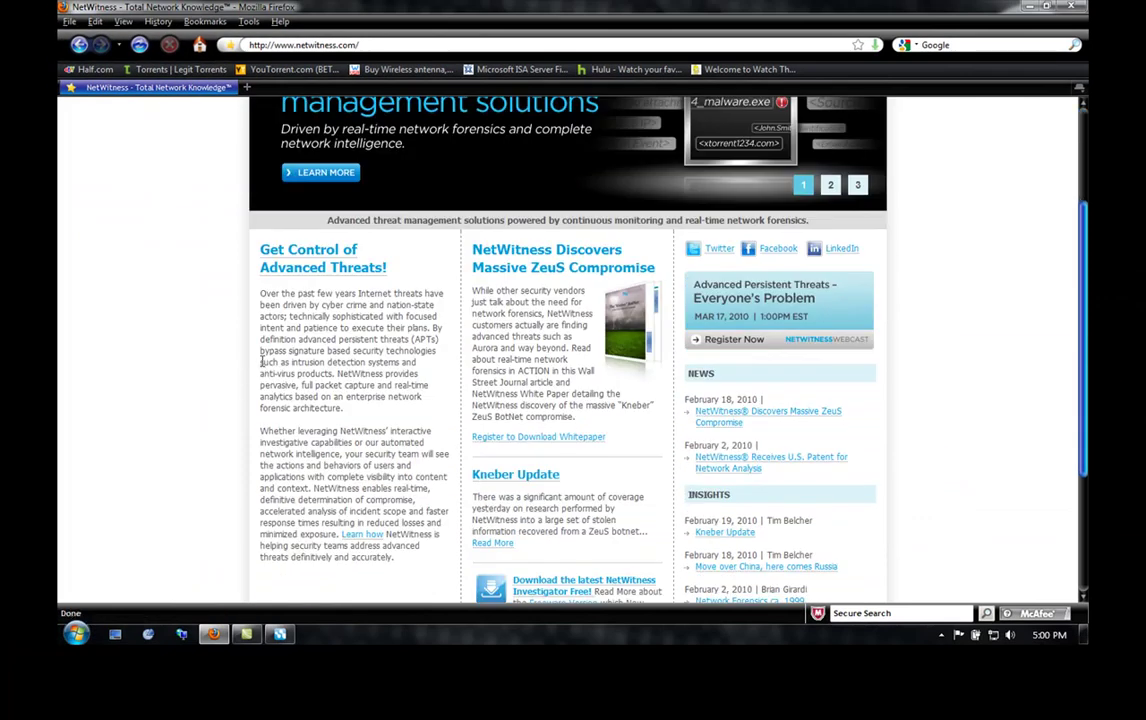
pyautogui.scroll(-4, 262, 365)
pyautogui.scroll(1, 262, 367)
pyautogui.scroll(1, 262, 368)
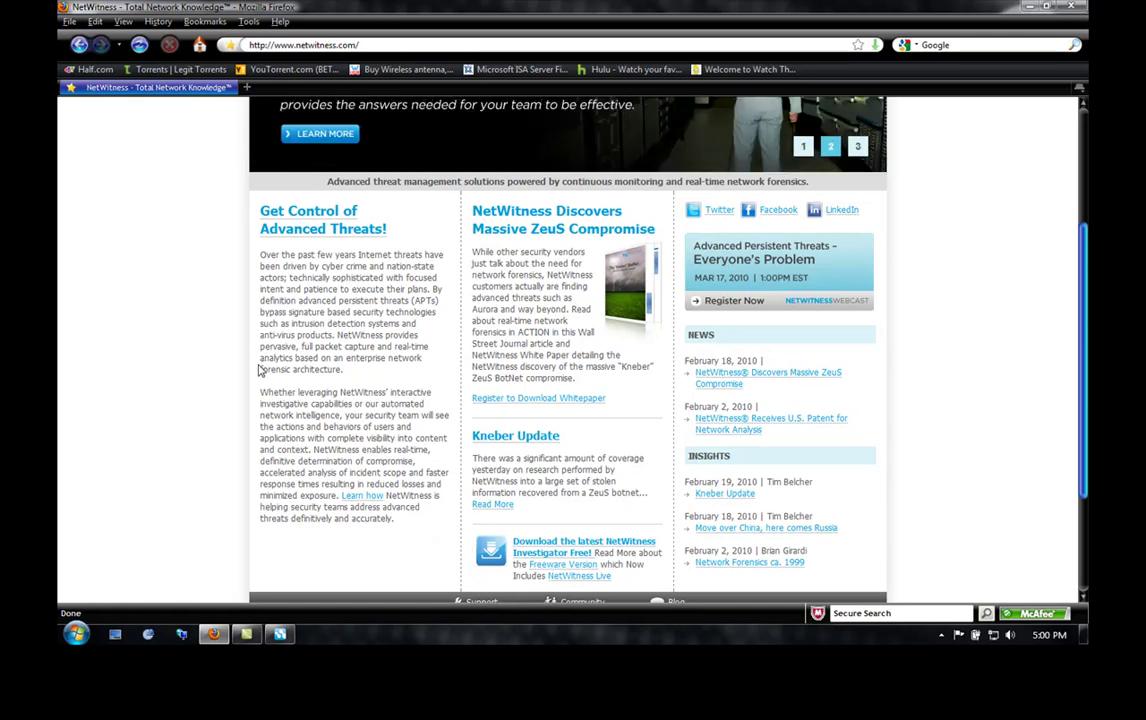
pyautogui.scroll(3, 258, 370)
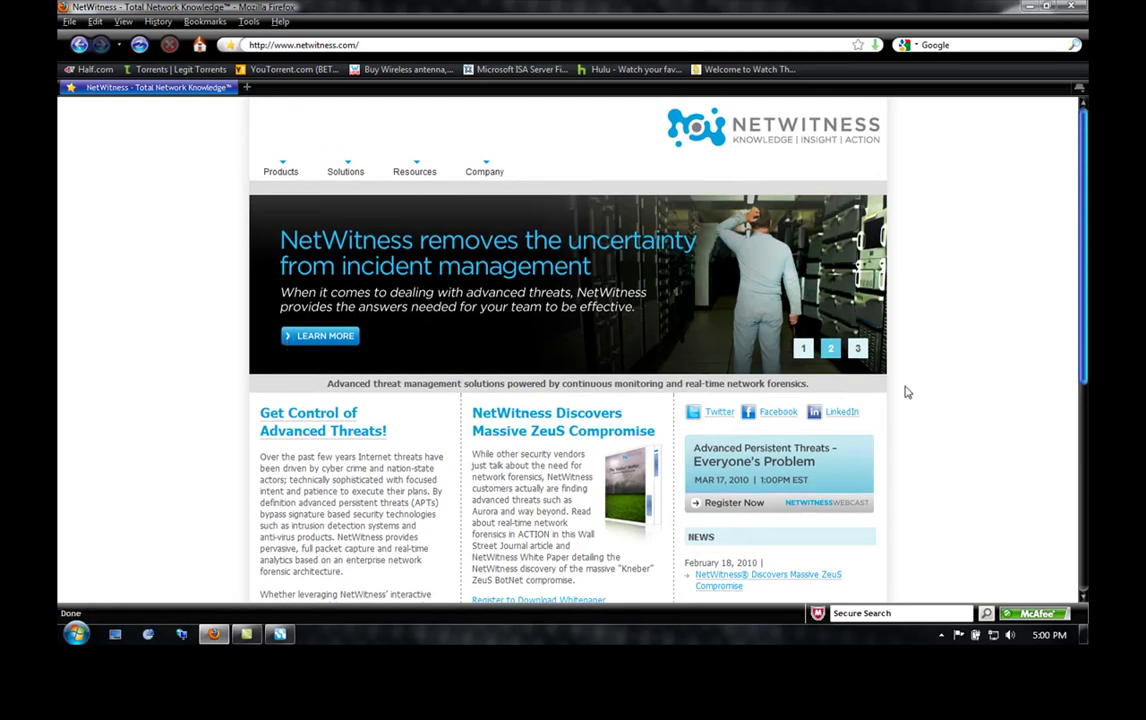
pyautogui.scroll(-4, 520, 500)
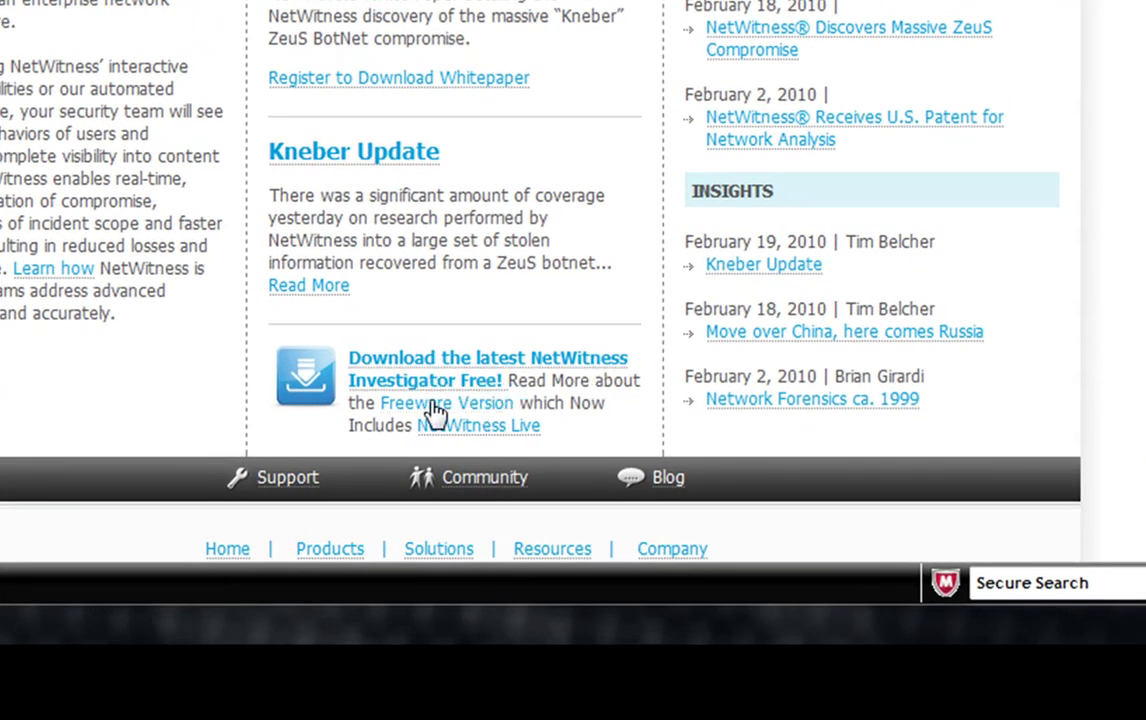
pyautogui.scroll(3, 466, 437)
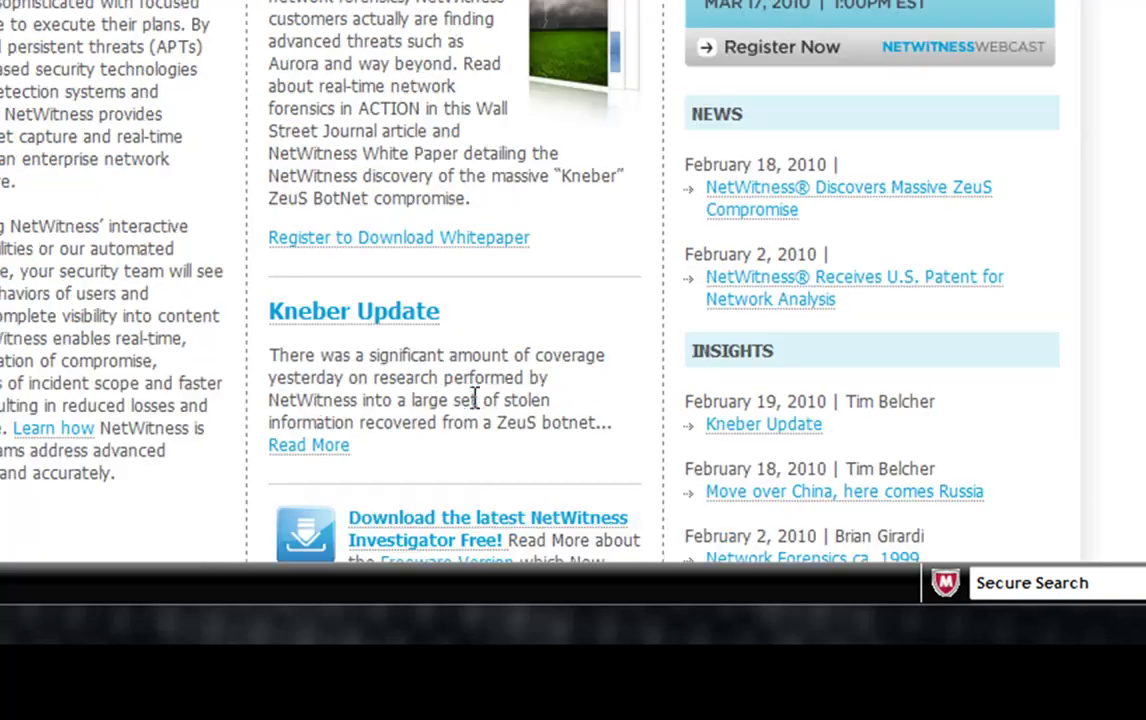
pyautogui.scroll(10, 481, 397)
pyautogui.moveTo(313, 218)
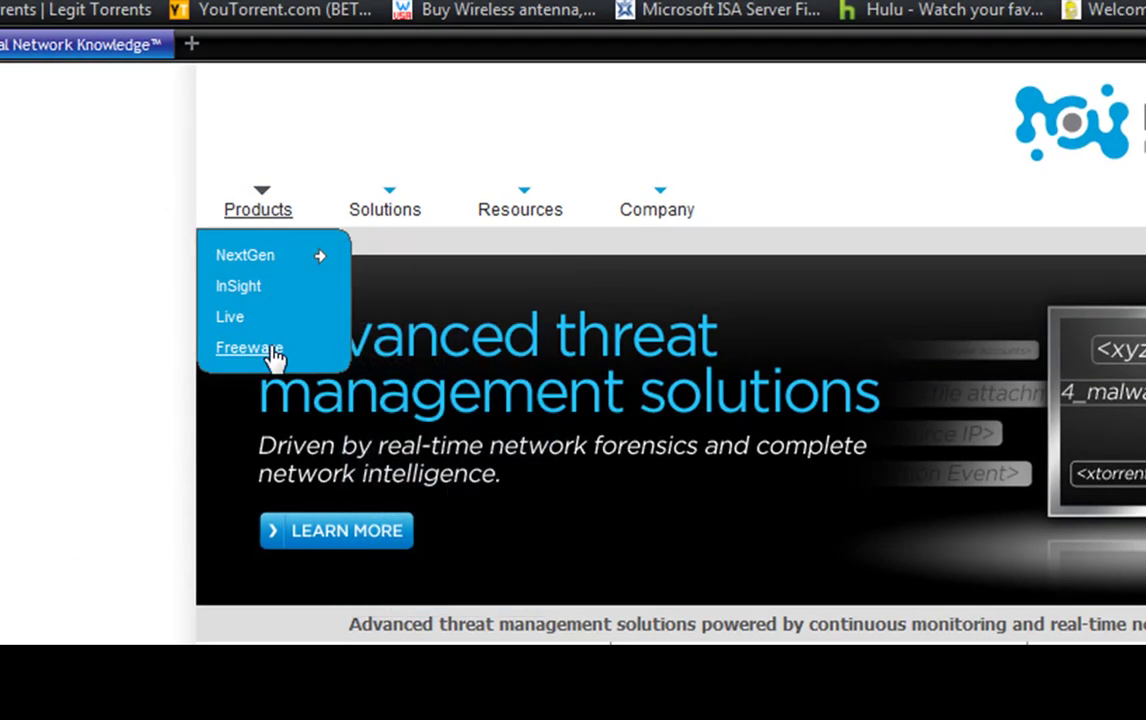
pyautogui.scroll(-10, 650, 470)
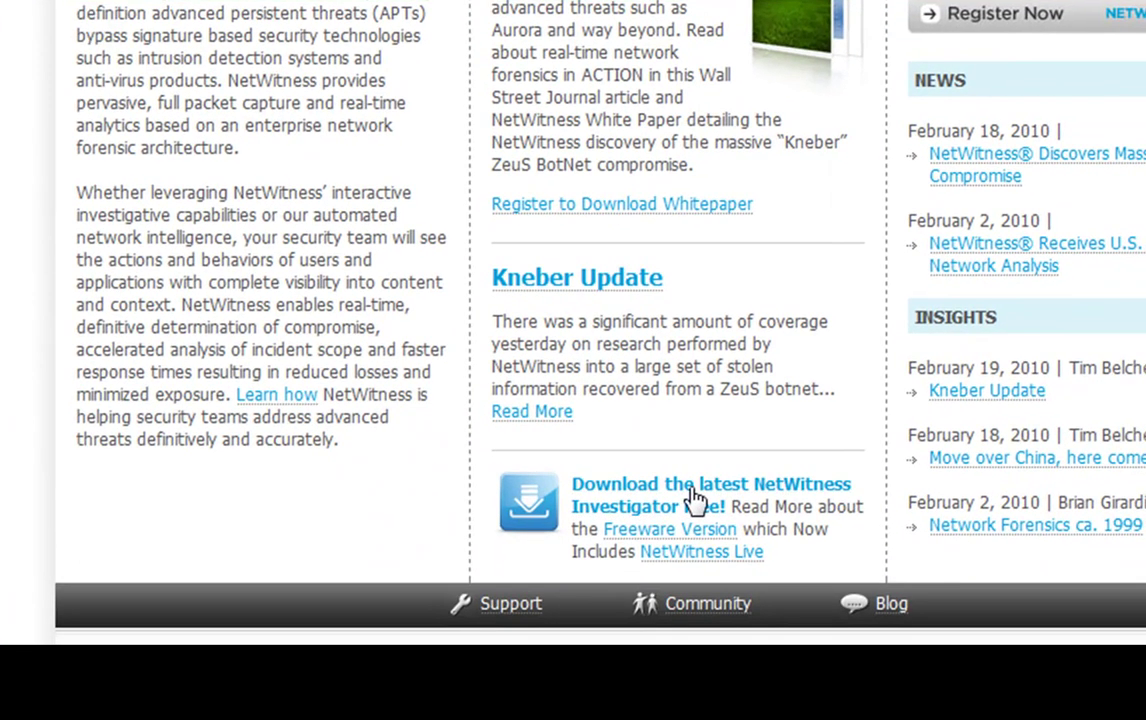
pyautogui.click(692, 492)
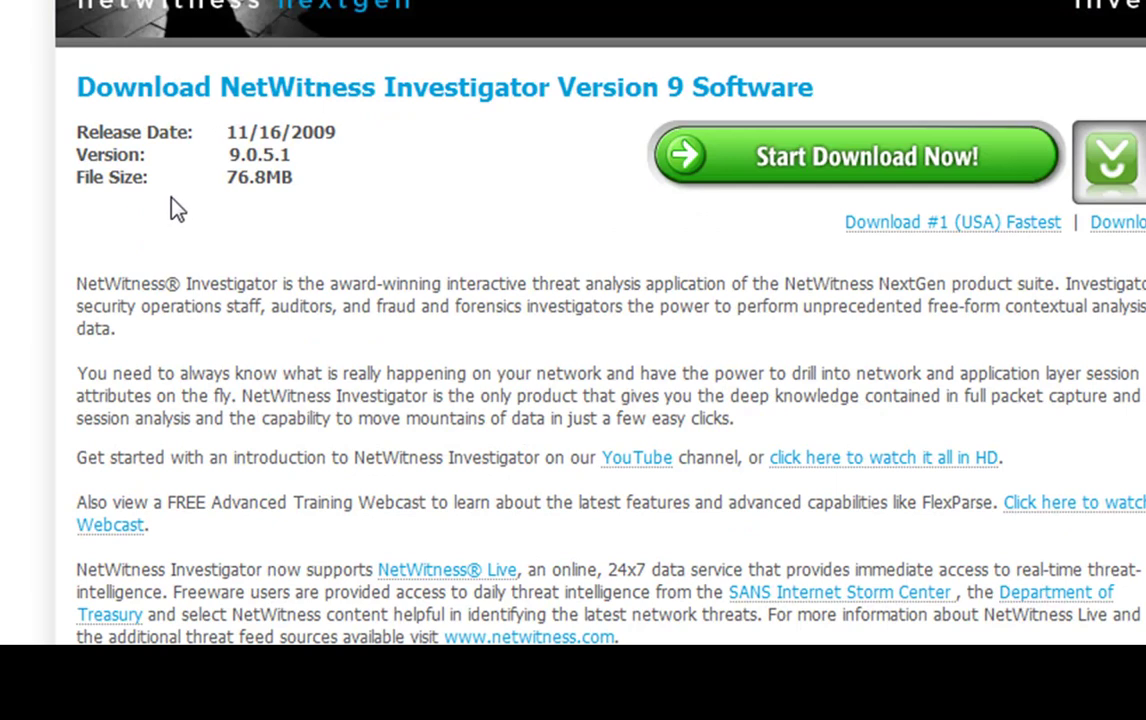
# Start the download, cancel saving NwInvestigatorSetup.exe, view Product Features, and close Firefox.
pyautogui.click(790, 168)
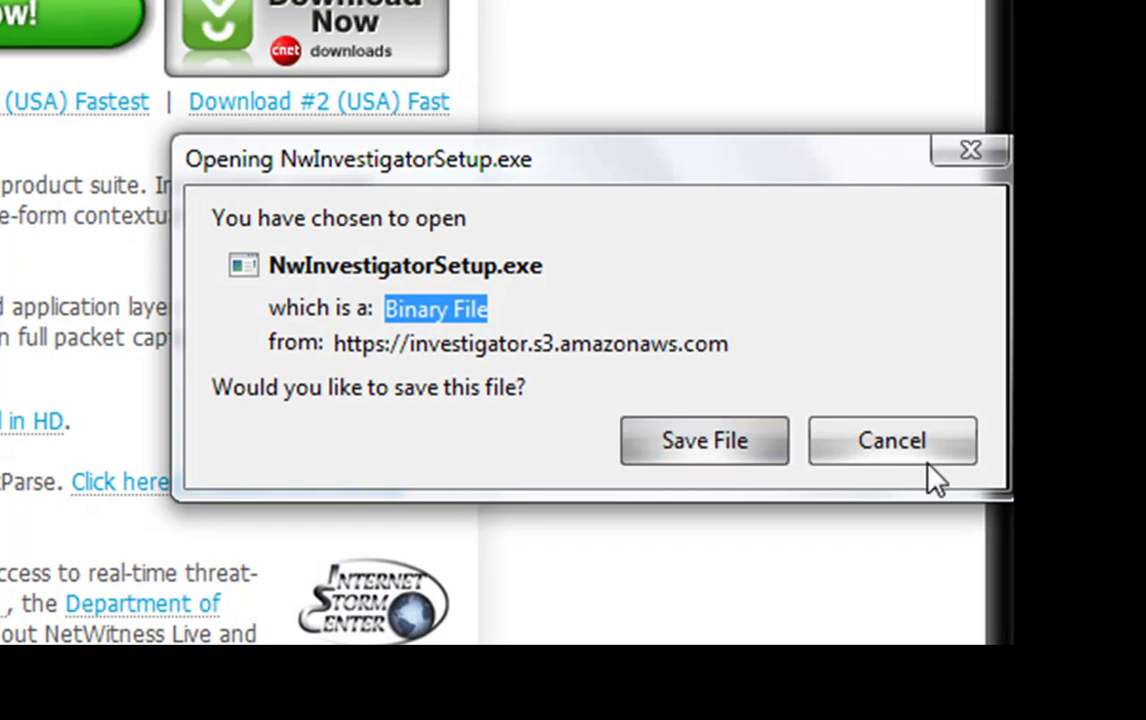
pyautogui.click(941, 441)
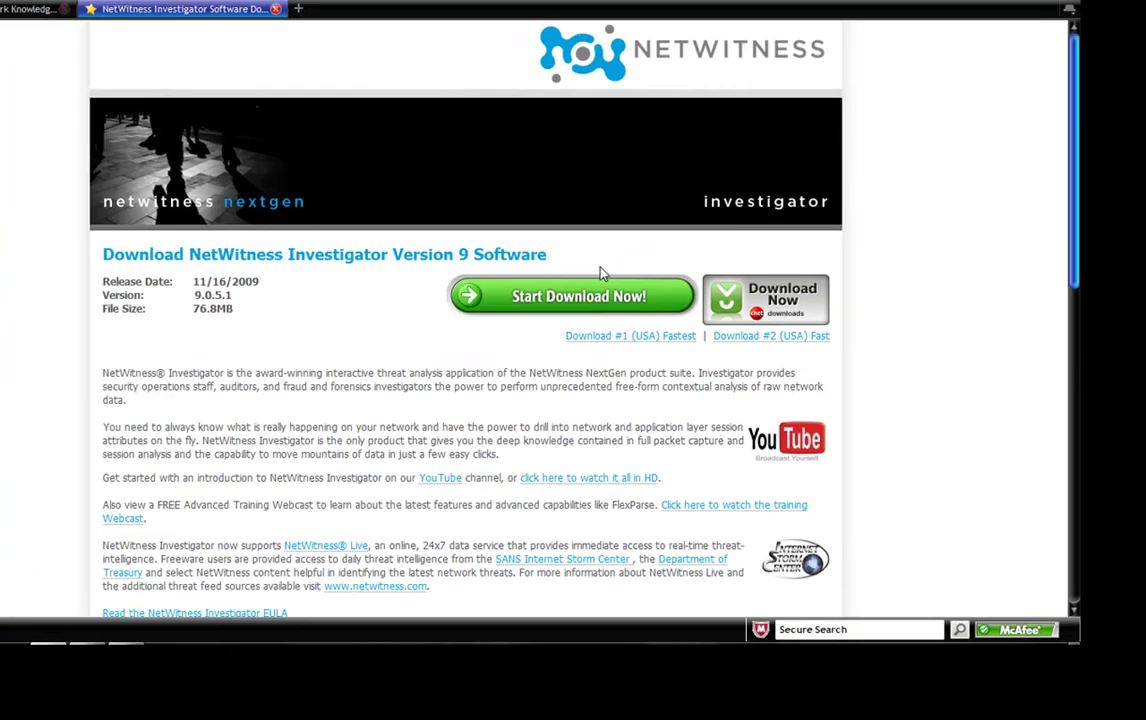
pyautogui.scroll(-10, 397, 392)
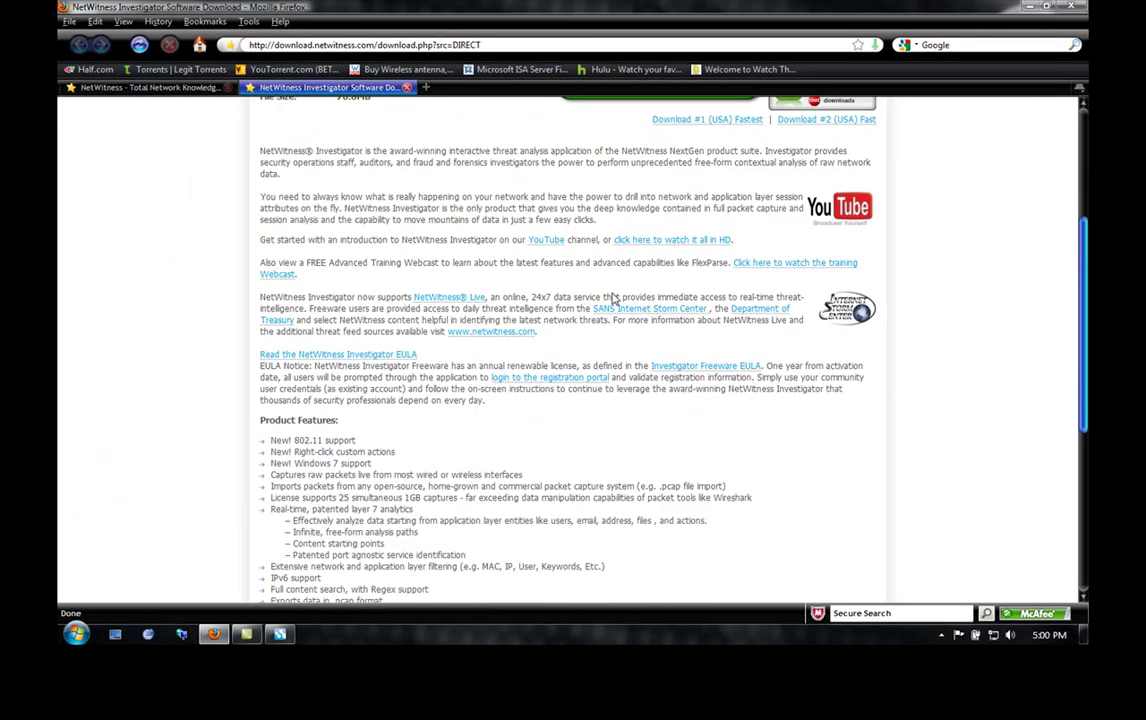
pyautogui.click(1070, 6)
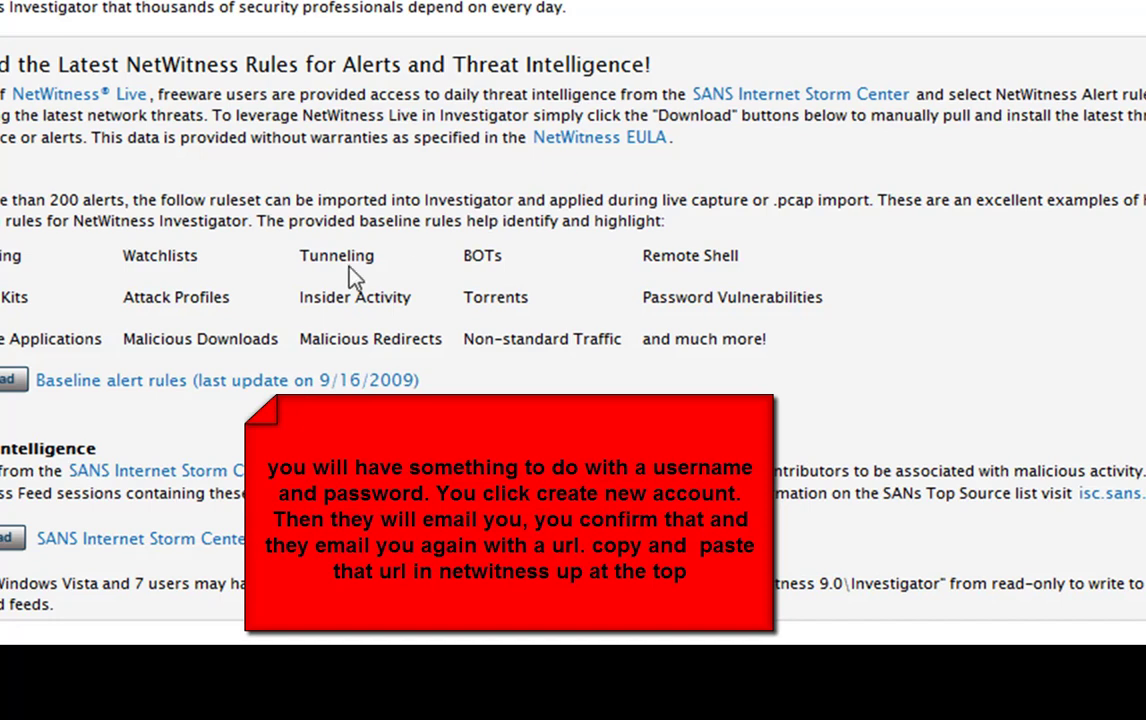
# Highlight the Baseline alert rules line, then select the text in Investigator's address bar.
pyautogui.moveTo(462, 383); pyautogui.dragTo(46, 388)
pyautogui.click(527, 393)
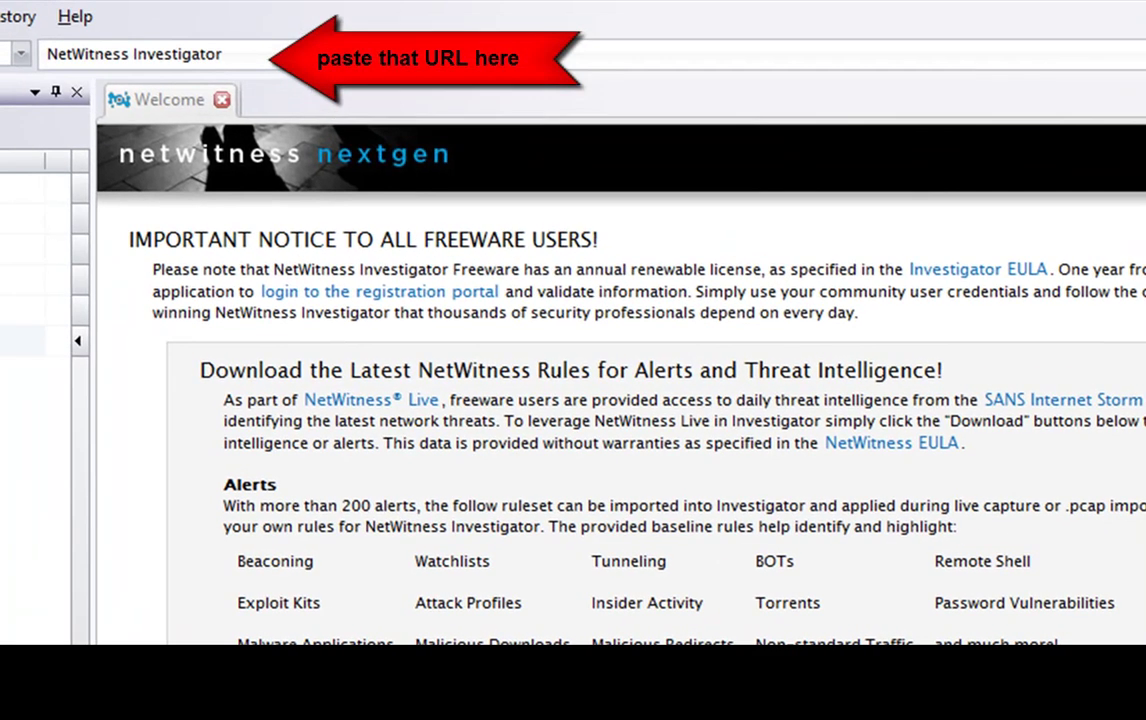
pyautogui.moveTo(224, 56); pyautogui.dragTo(117, 58)
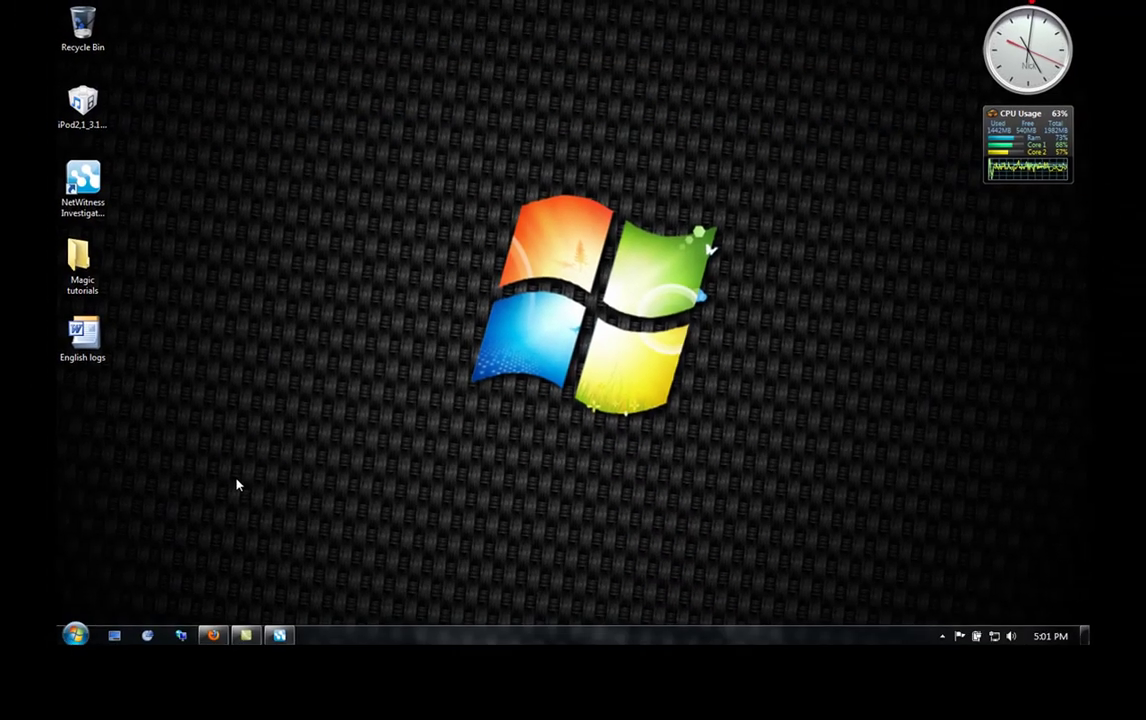
# Restore the Investigator window and open the youtube collection from the Collection pane.
pyautogui.click(279, 634)
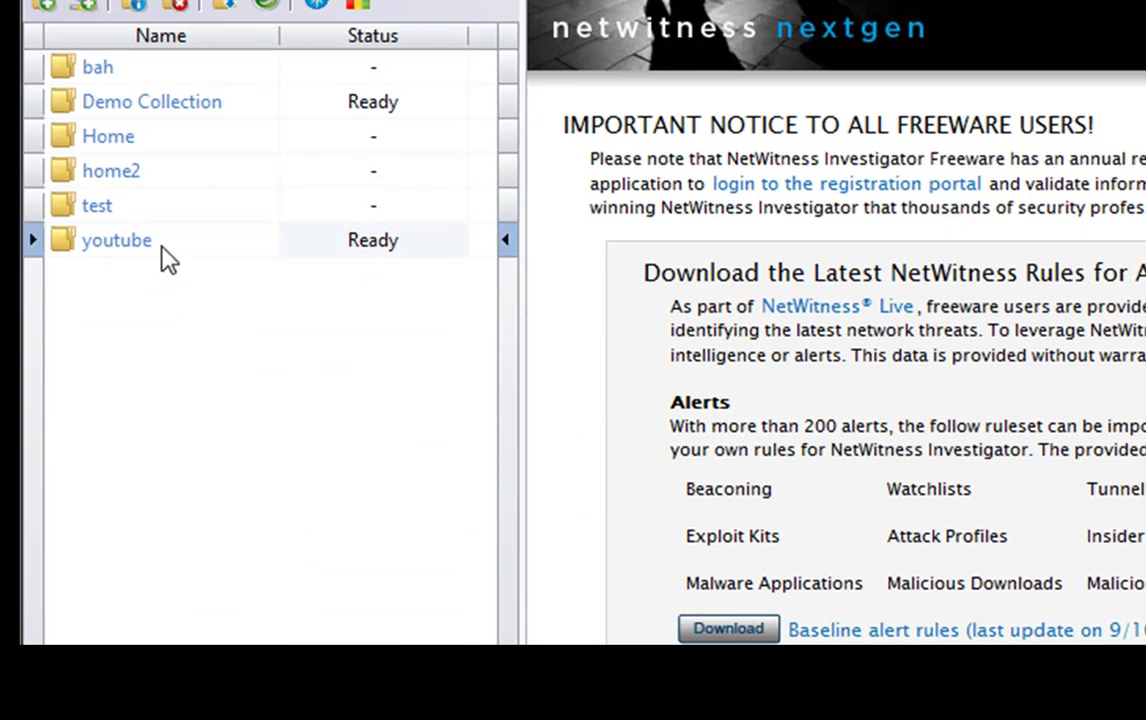
pyautogui.doubleClick(166, 256)
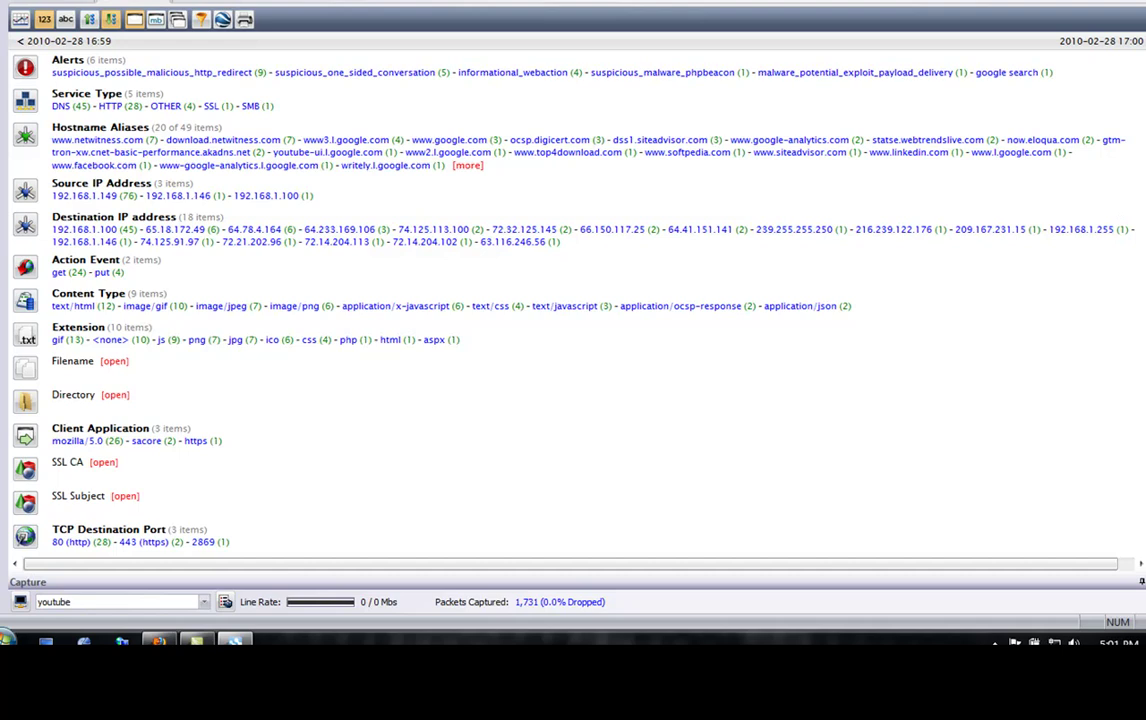
pyautogui.scroll(-4, 1141, 162)
pyautogui.scroll(-2, 1141, 162)
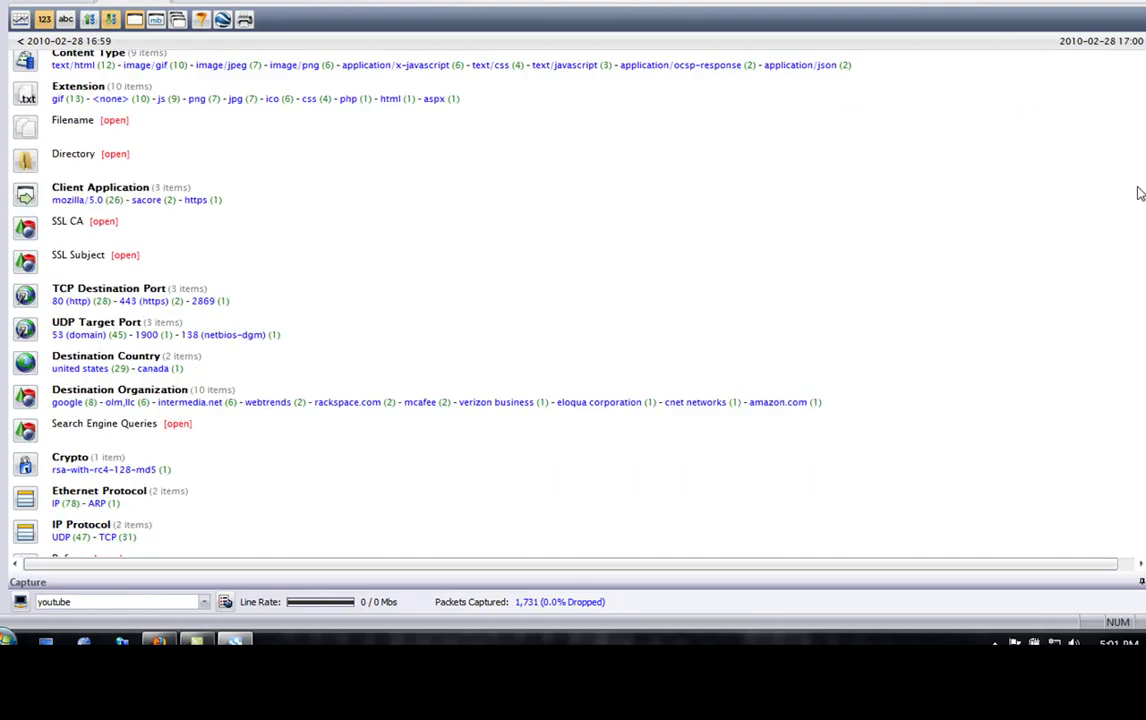
pyautogui.scroll(-1, 1141, 193)
pyautogui.scroll(1, 1141, 199)
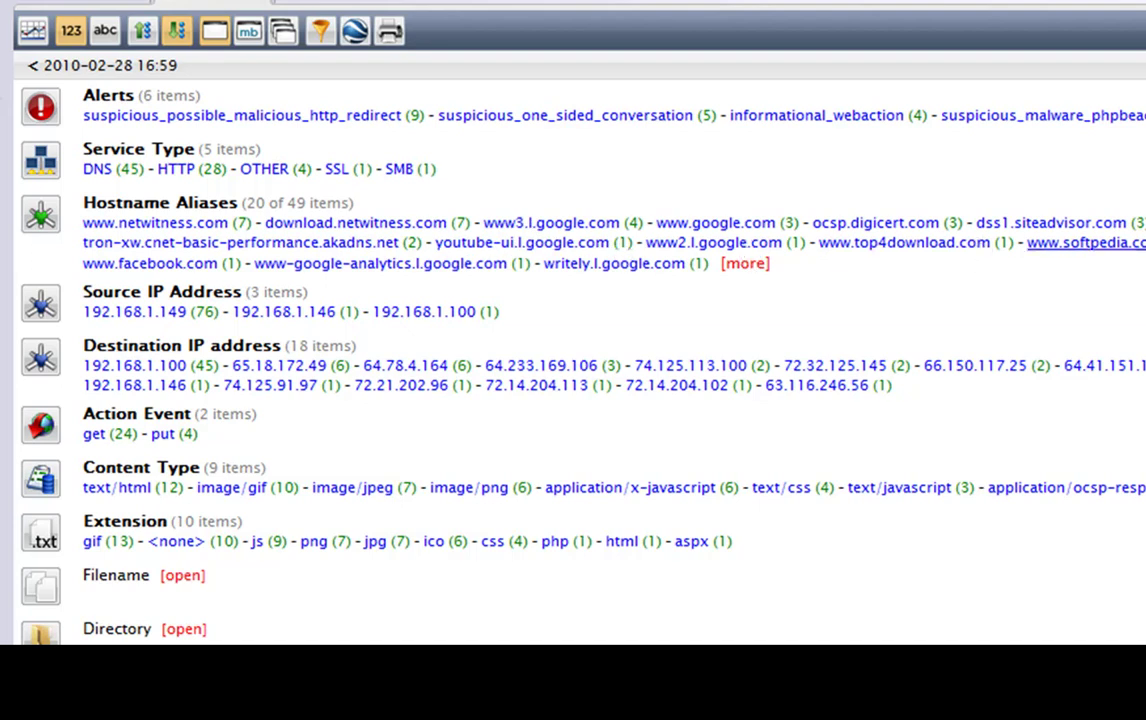
pyautogui.click(146, 221)
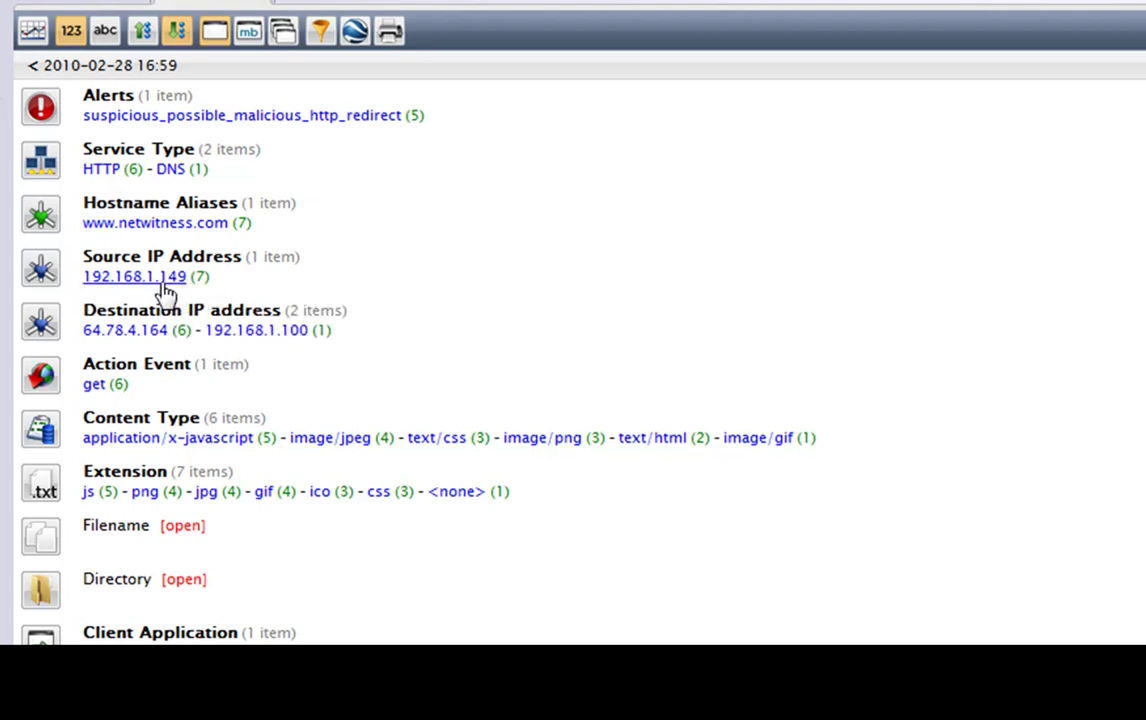
pyautogui.scroll(-5, 141, 375)
pyautogui.scroll(5, 179, 299)
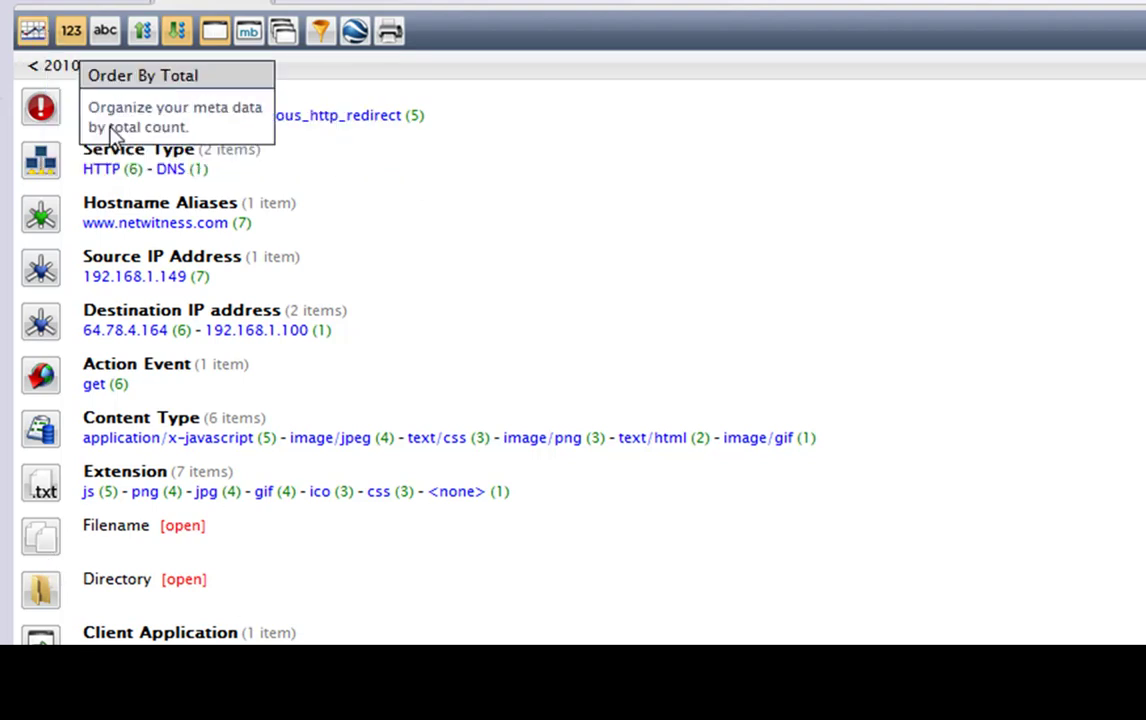
pyautogui.click(37, 67)
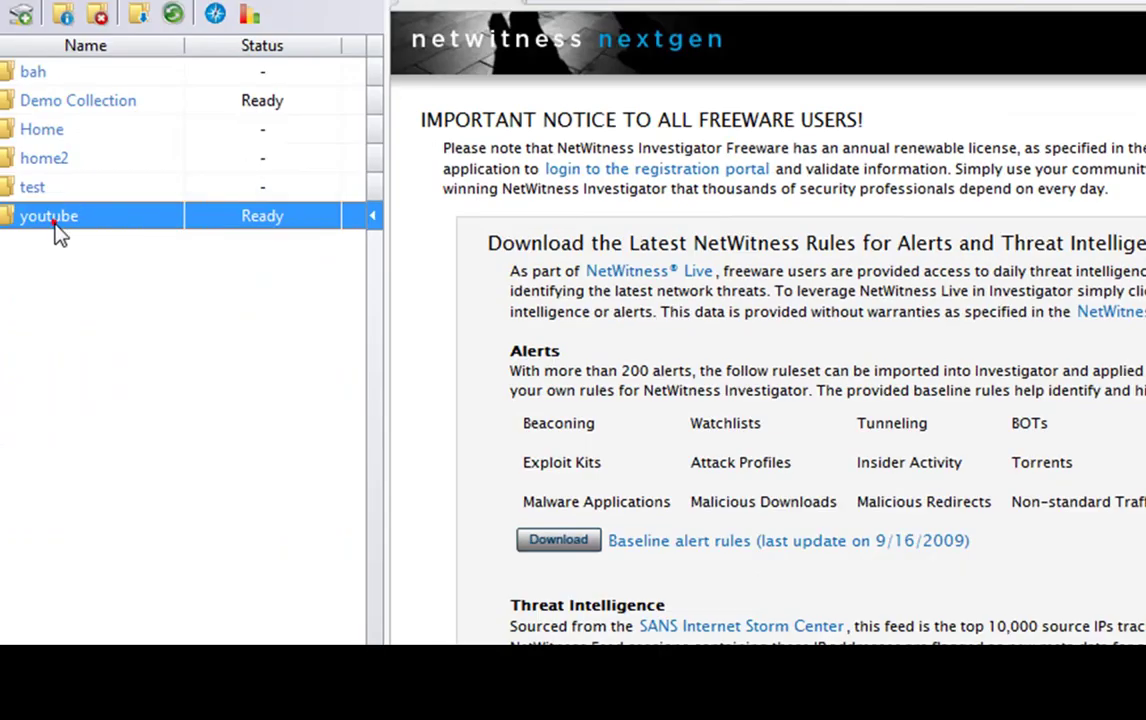
pyautogui.doubleClick(54, 224)
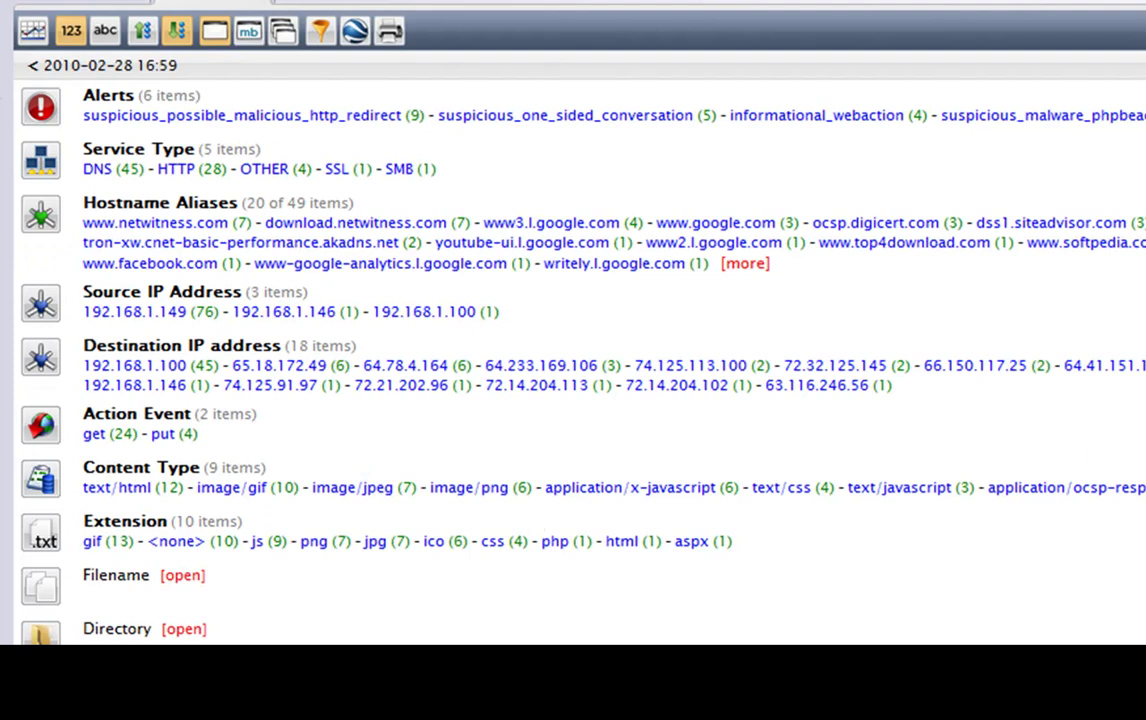
pyautogui.scroll(-8, 573, 350)
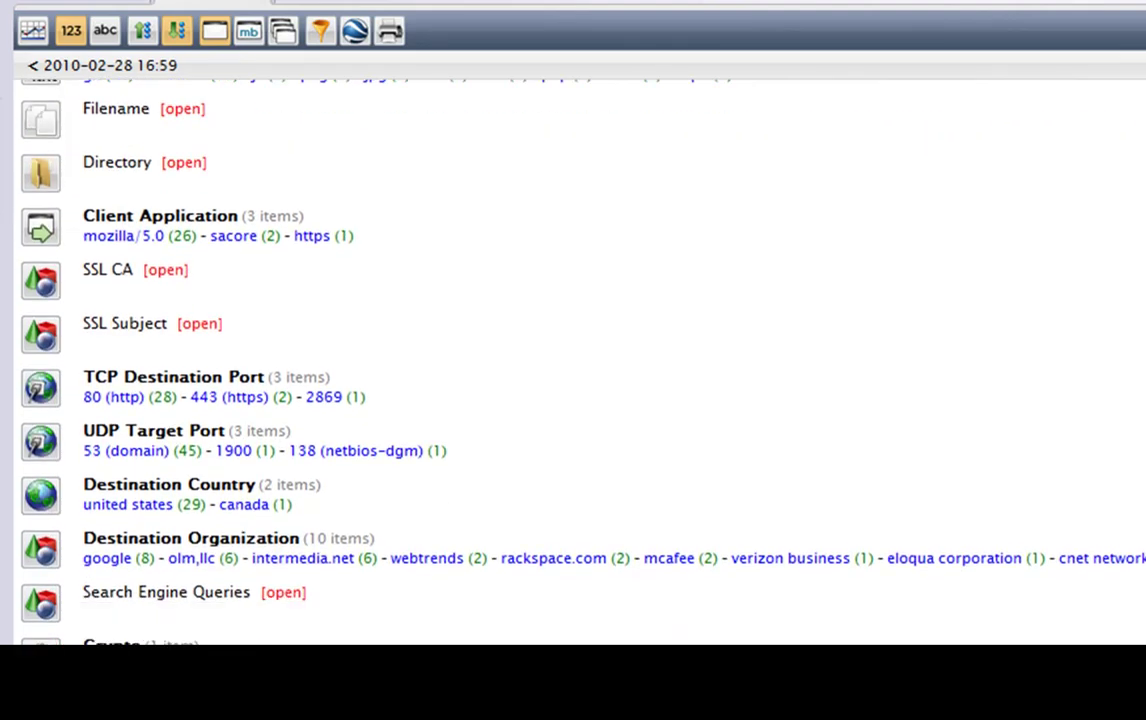
pyautogui.scroll(-6, 710, 357)
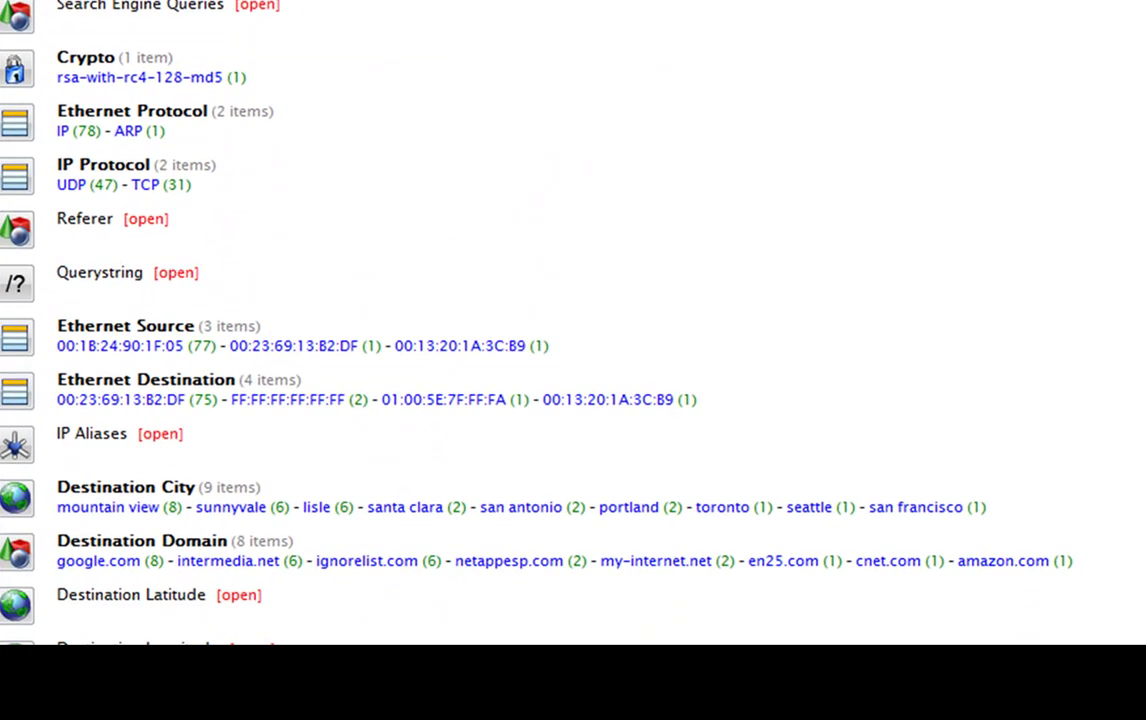
pyautogui.scroll(-3, 573, 330)
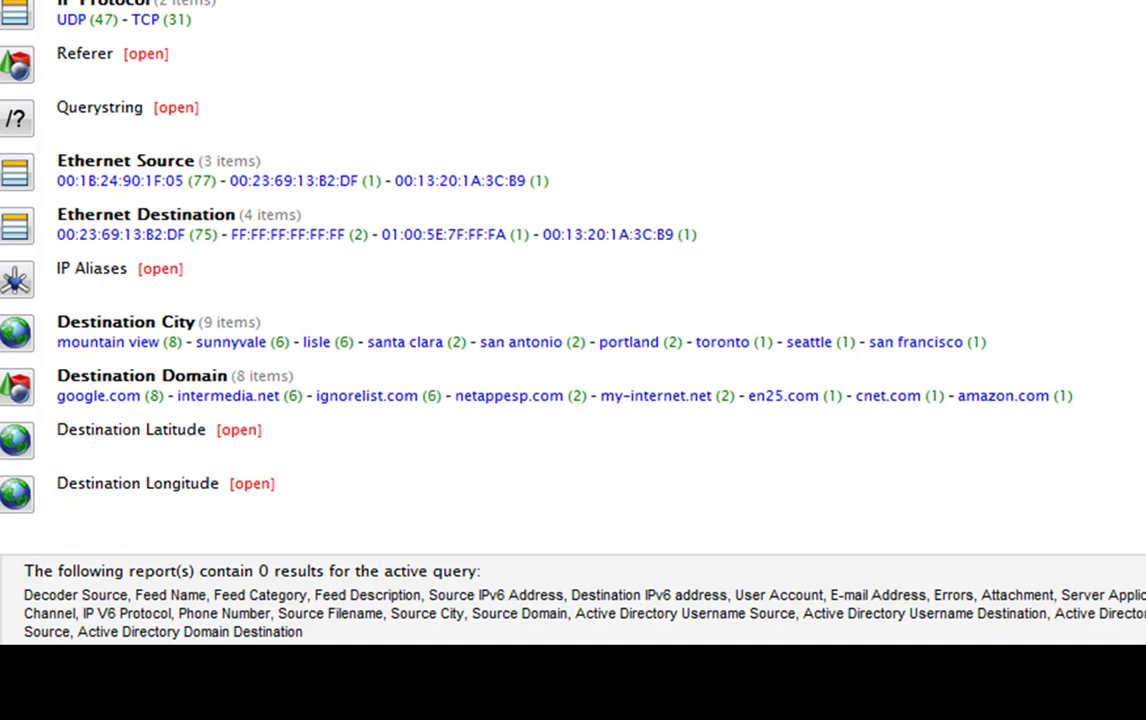
pyautogui.scroll(10, 513, 289)
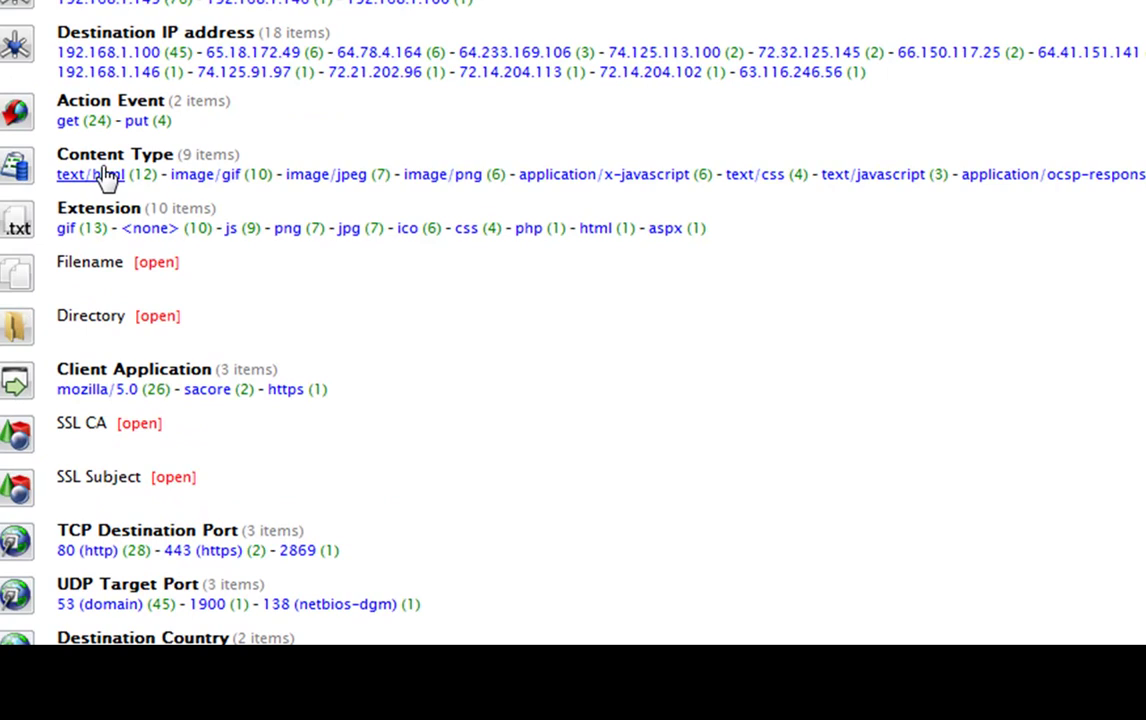
pyautogui.click(347, 170)
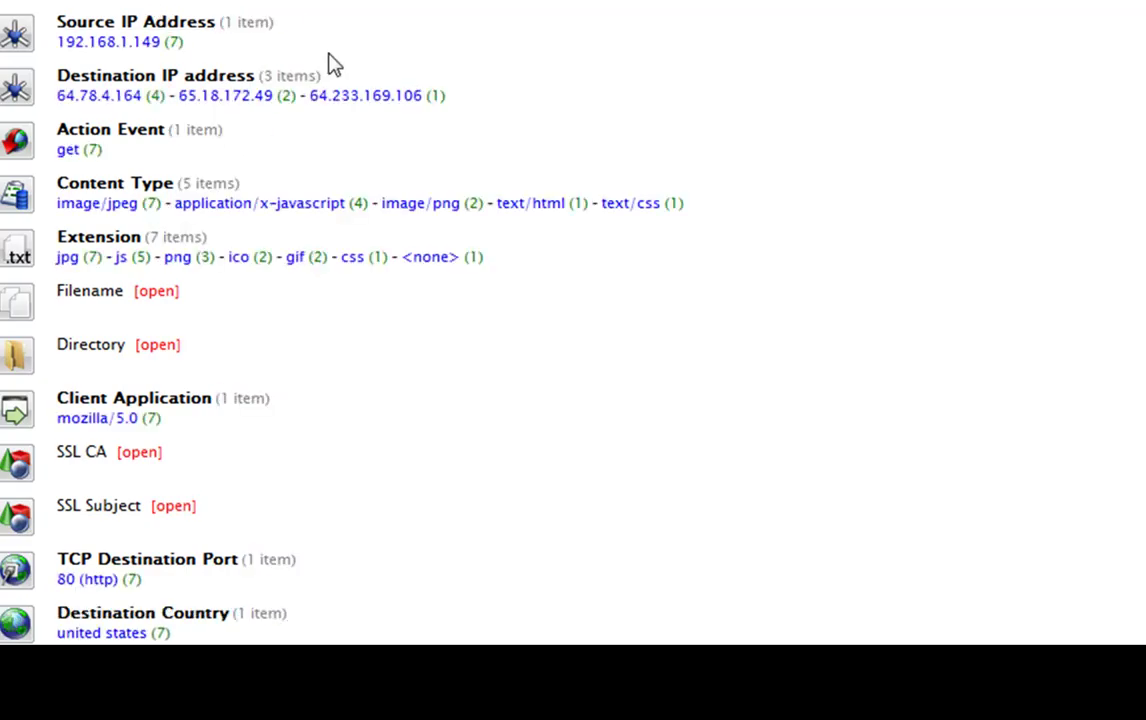
pyautogui.click(122, 14)
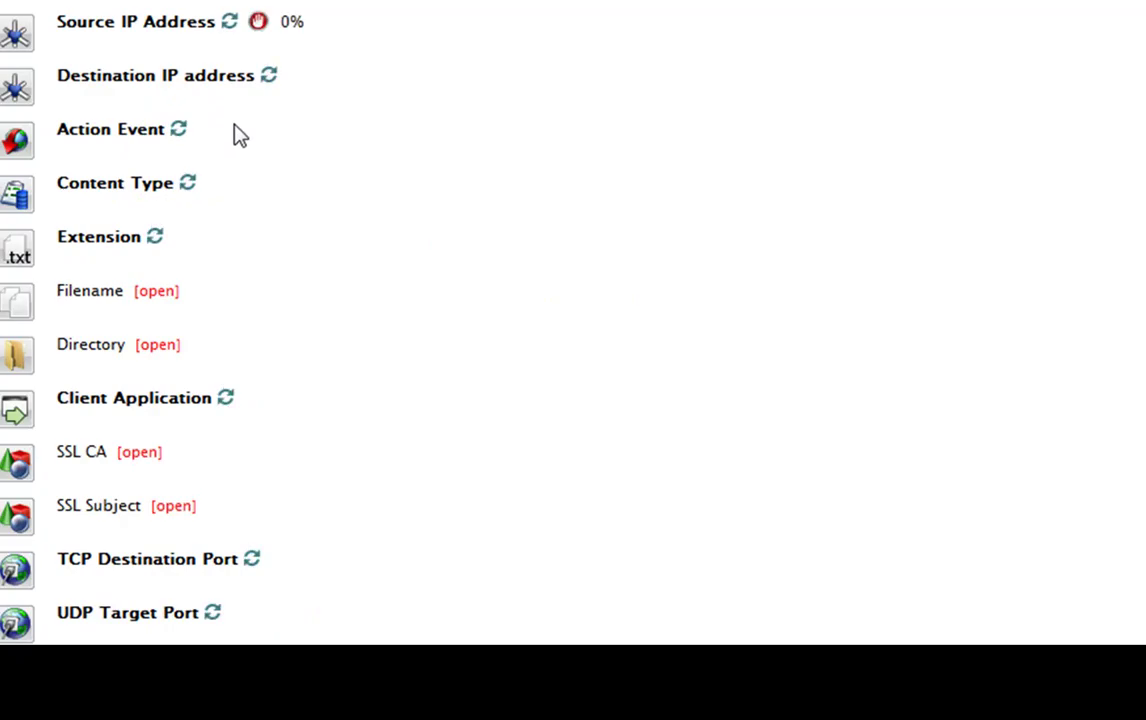
pyautogui.click(117, 4)
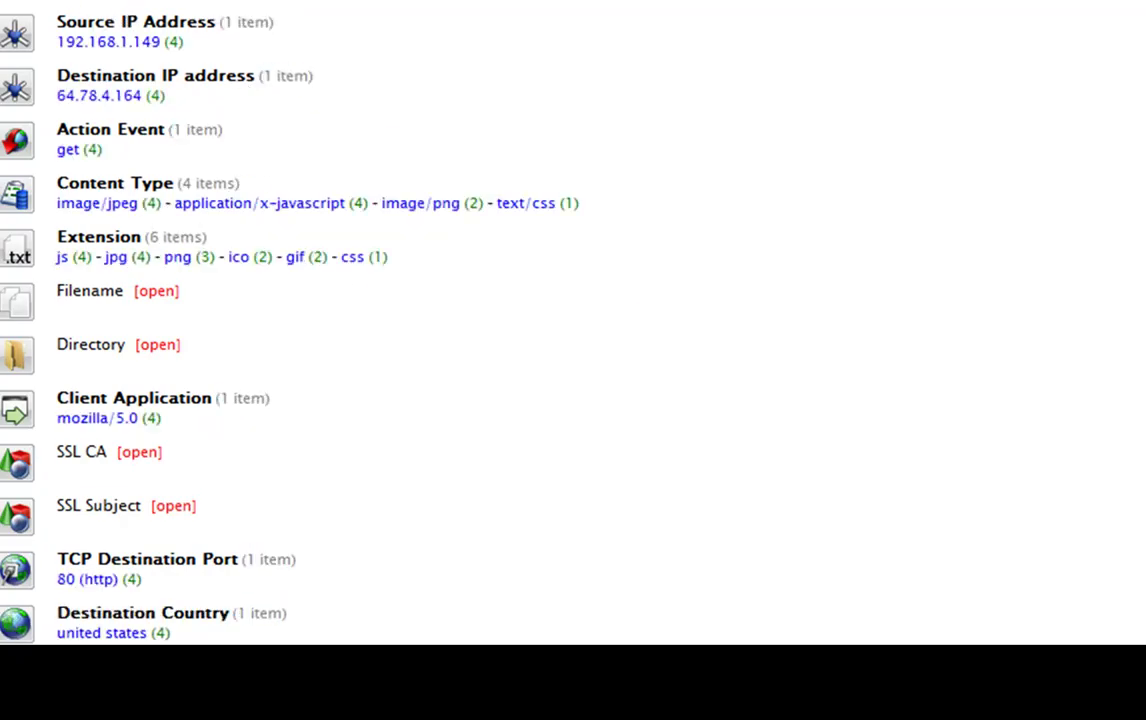
pyautogui.click(136, 257)
pyautogui.click(113, 257)
pyautogui.click(60, 259)
pyautogui.scroll(-4, 343, 246)
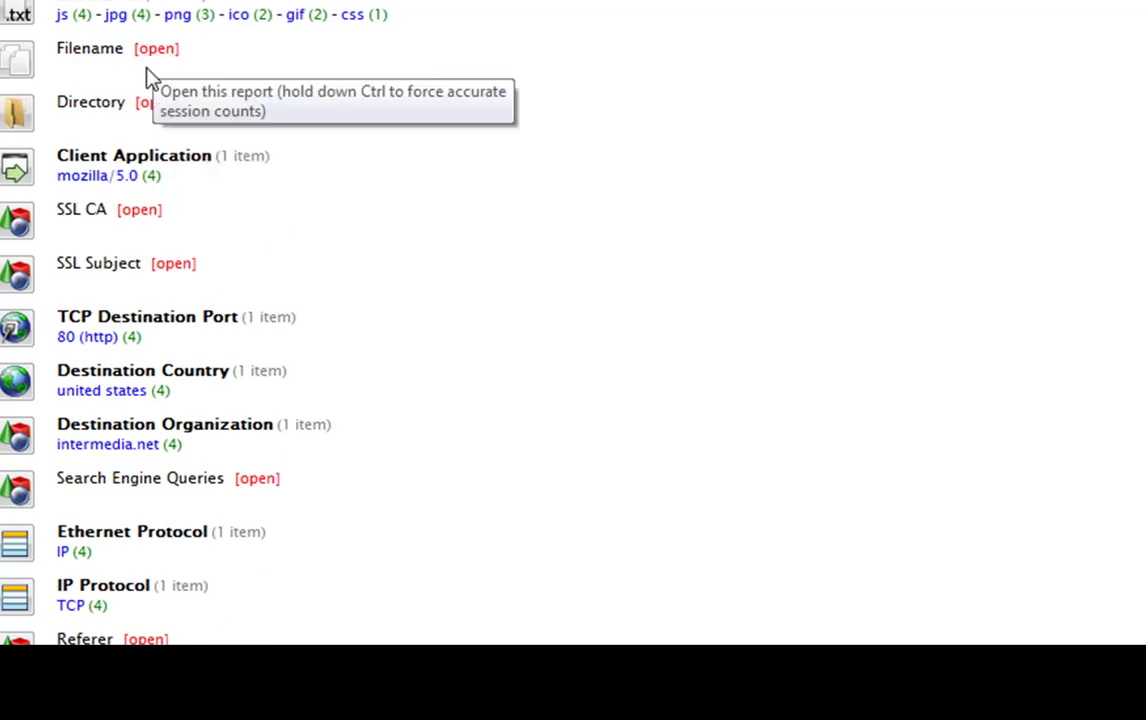
pyautogui.scroll(-10, 161, 120)
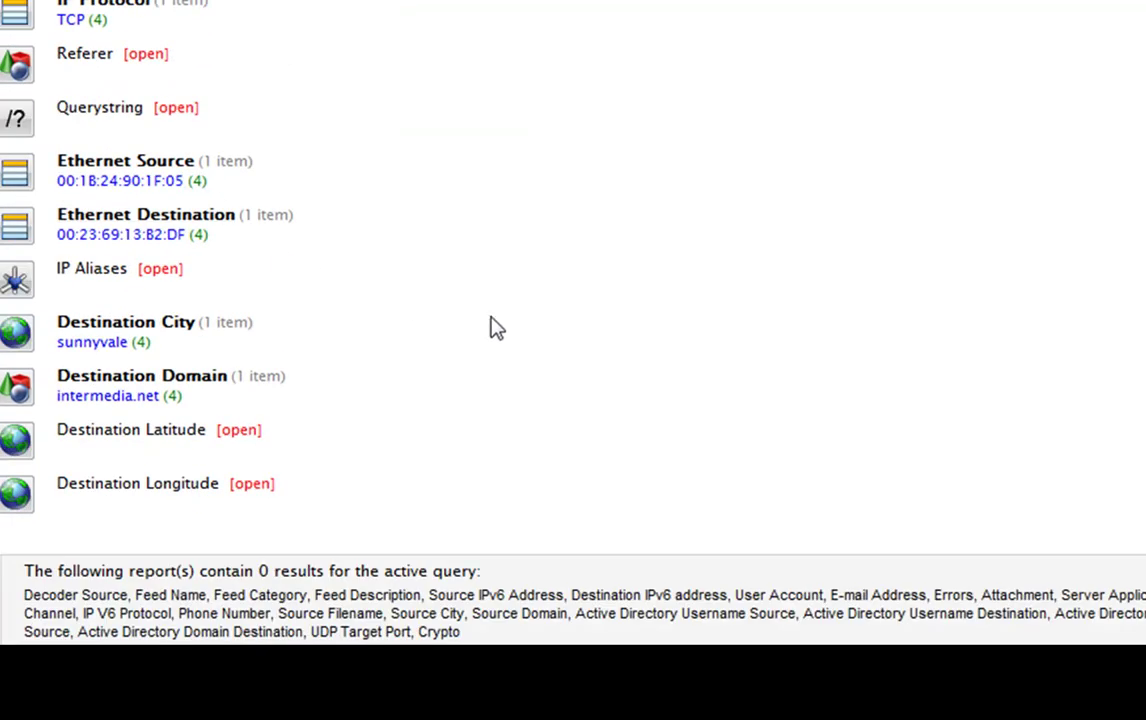
pyautogui.scroll(14, 492, 327)
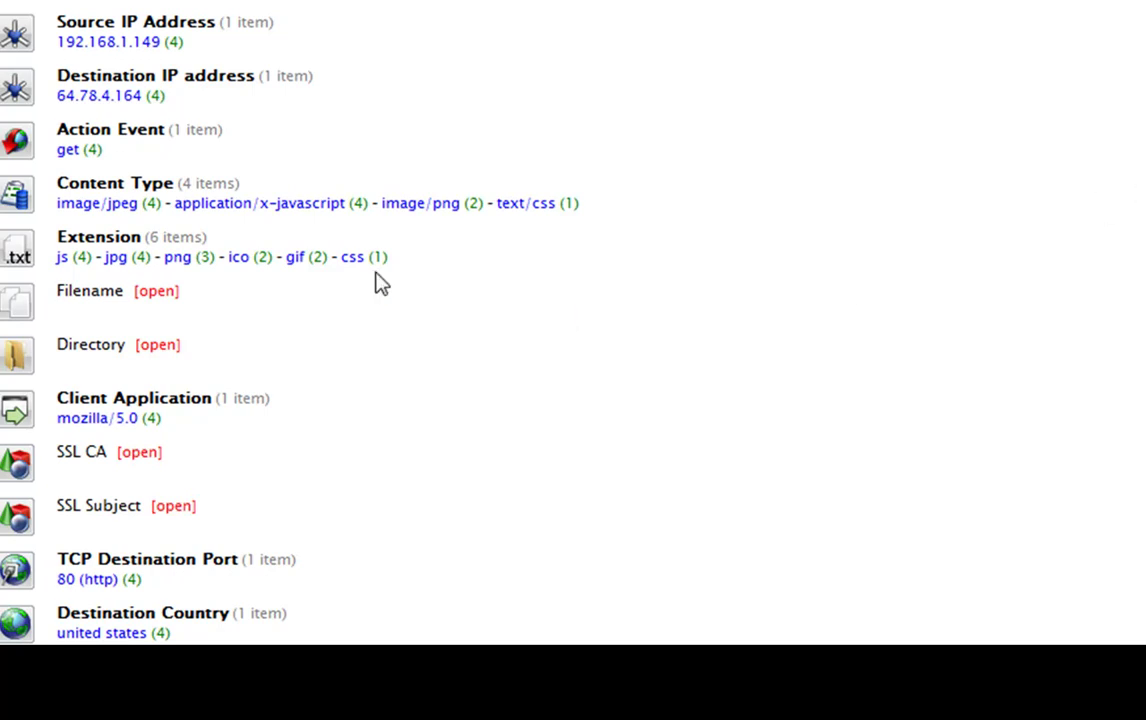
pyautogui.scroll(-13, 573, 323)
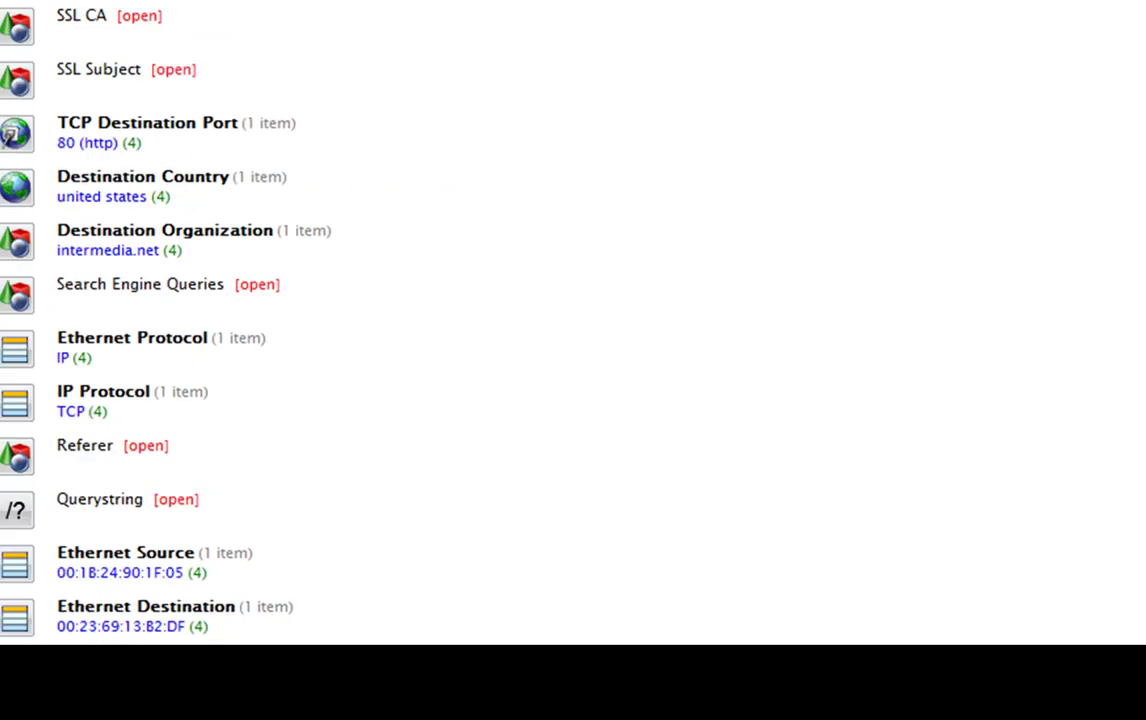
pyautogui.scroll(13, 573, 323)
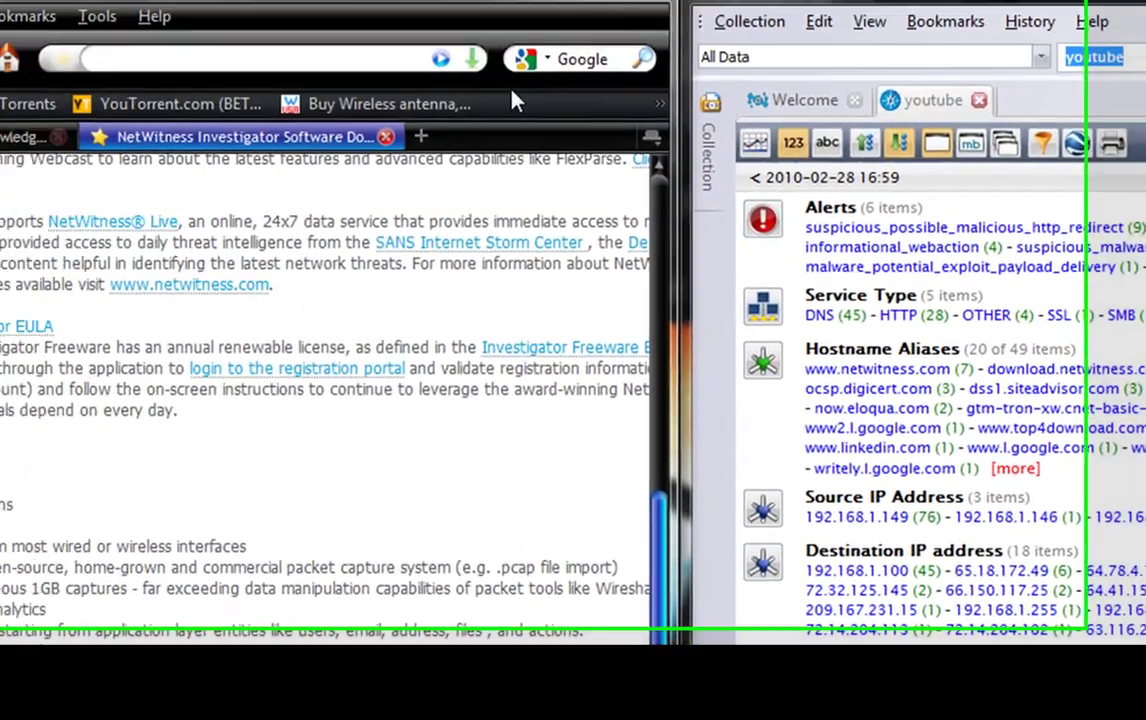
# Browse to 65.18.172.49 in the Firefox address bar.
pyautogui.write('65.')
pyautogui.press('Escape')
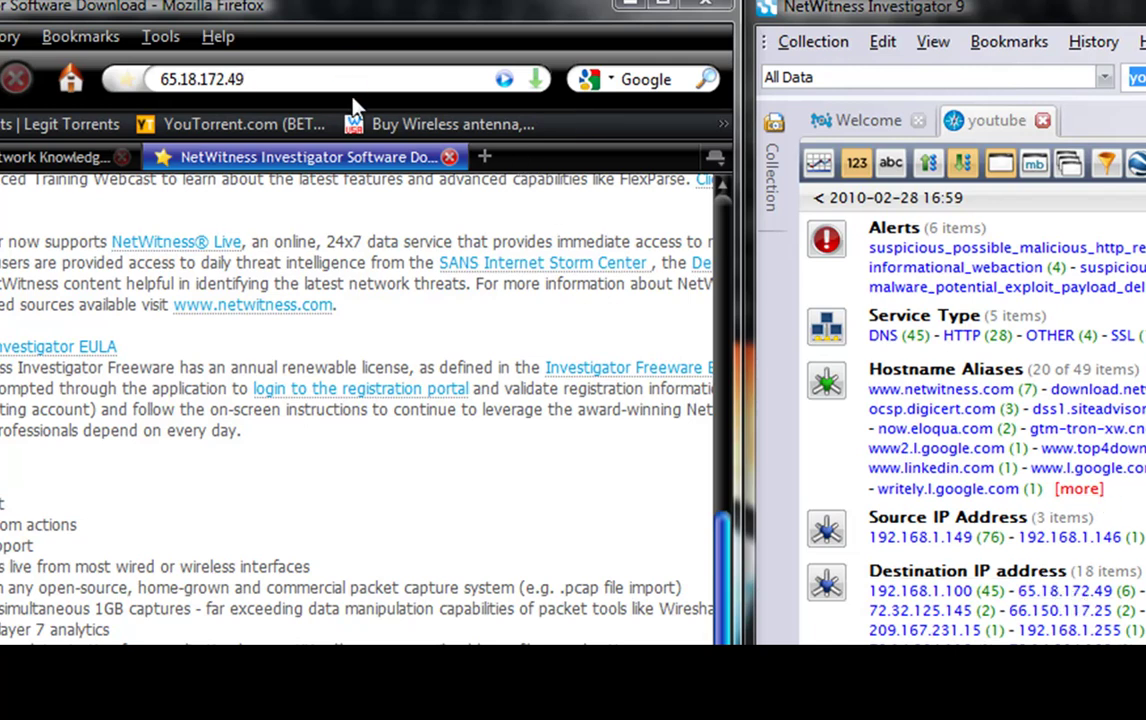
pyautogui.press('Return')
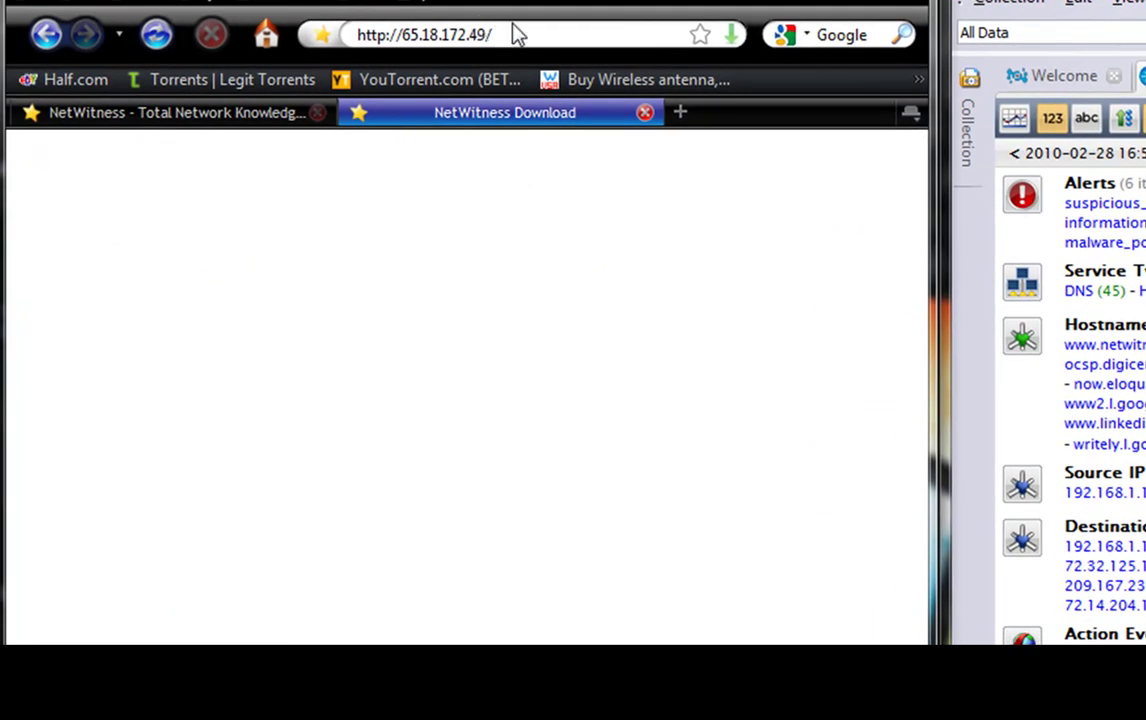
# Replace the address with 64.233.169.106 to load Google, then close Firefox.
pyautogui.click(569, 34)
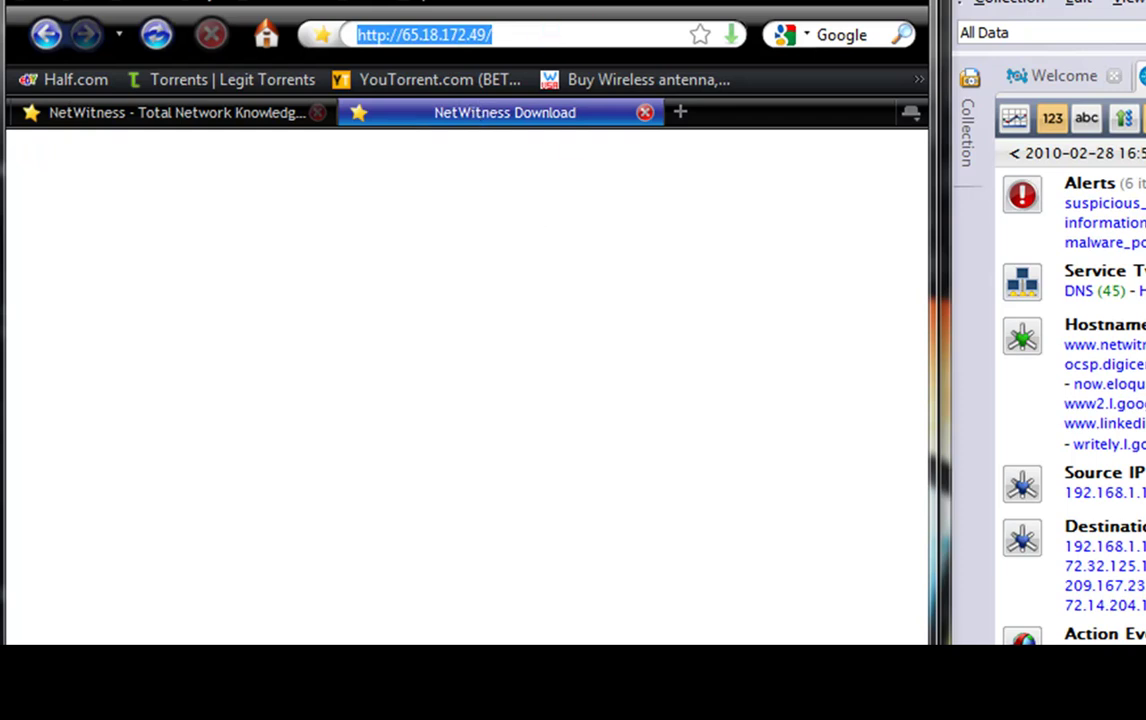
pyautogui.press('BackSpace')
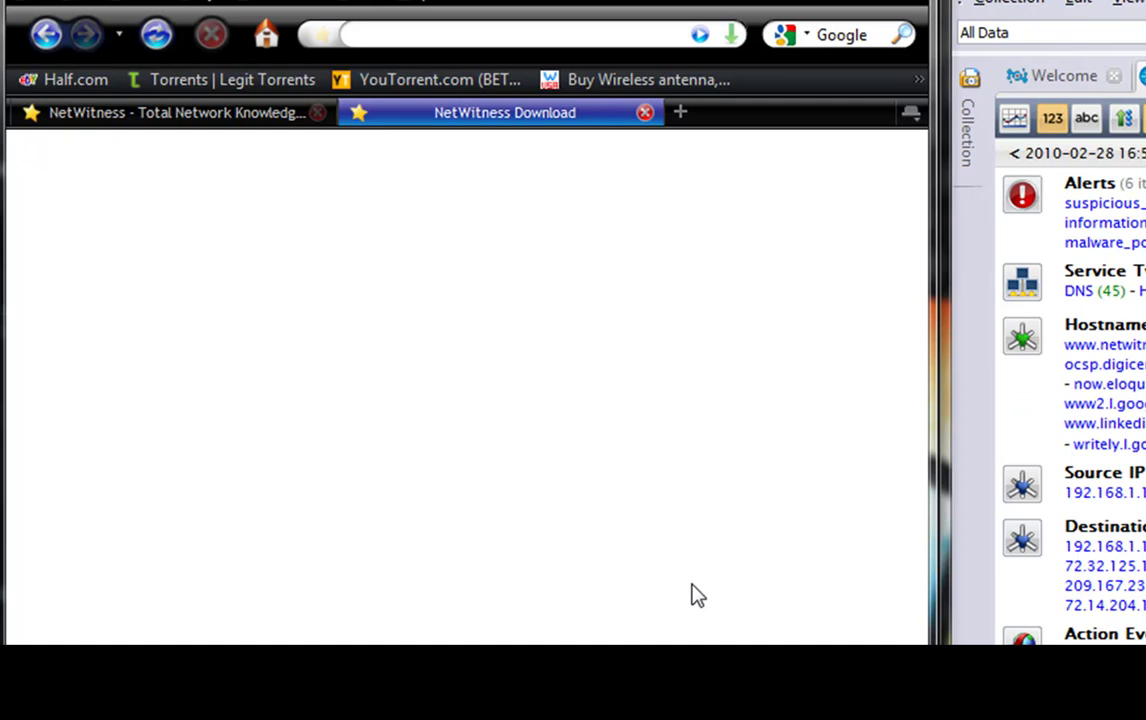
pyautogui.write('6')
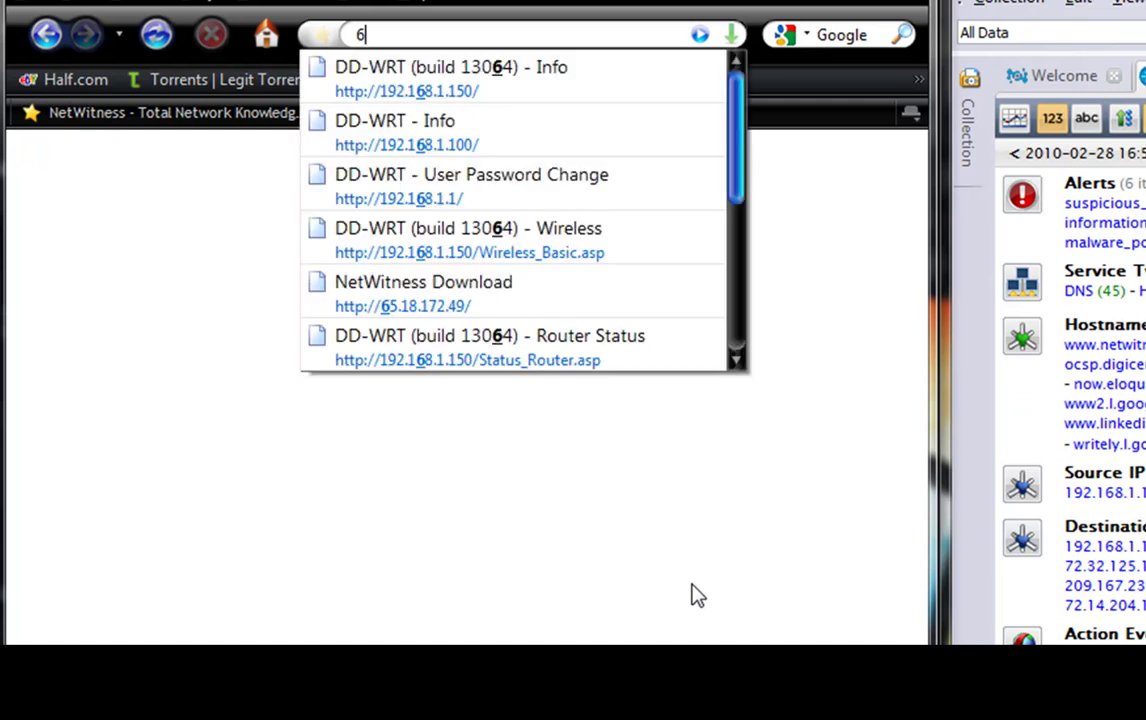
pyautogui.write('4.233.169.106')
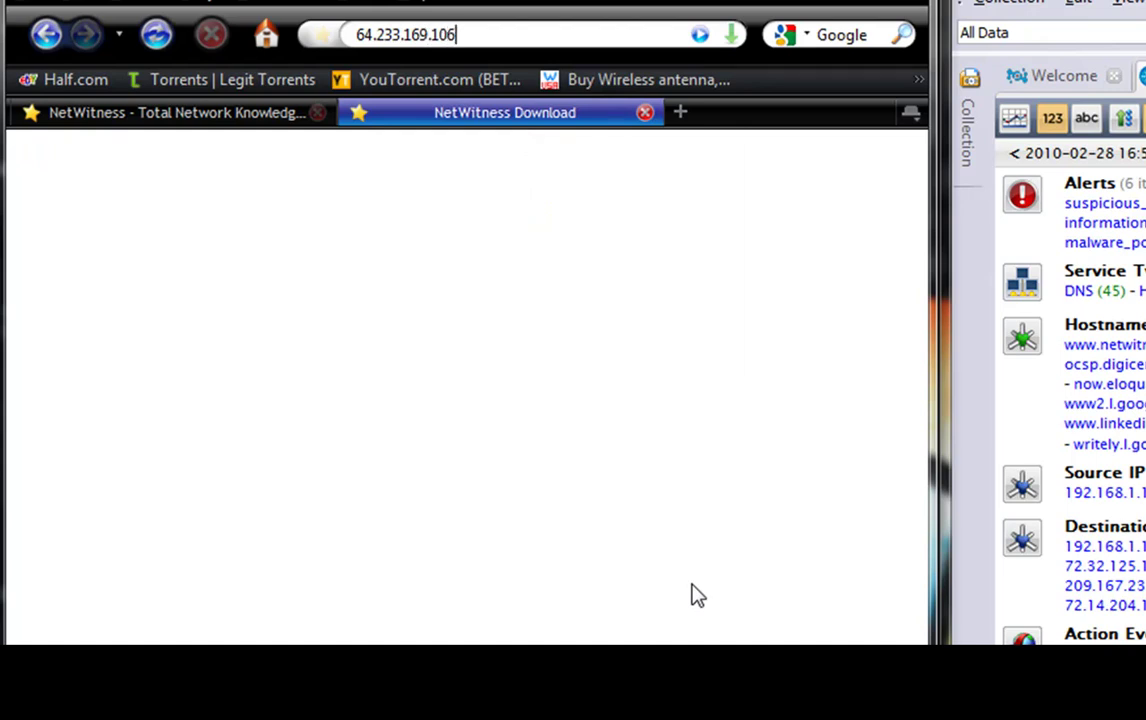
pyautogui.press('Return')
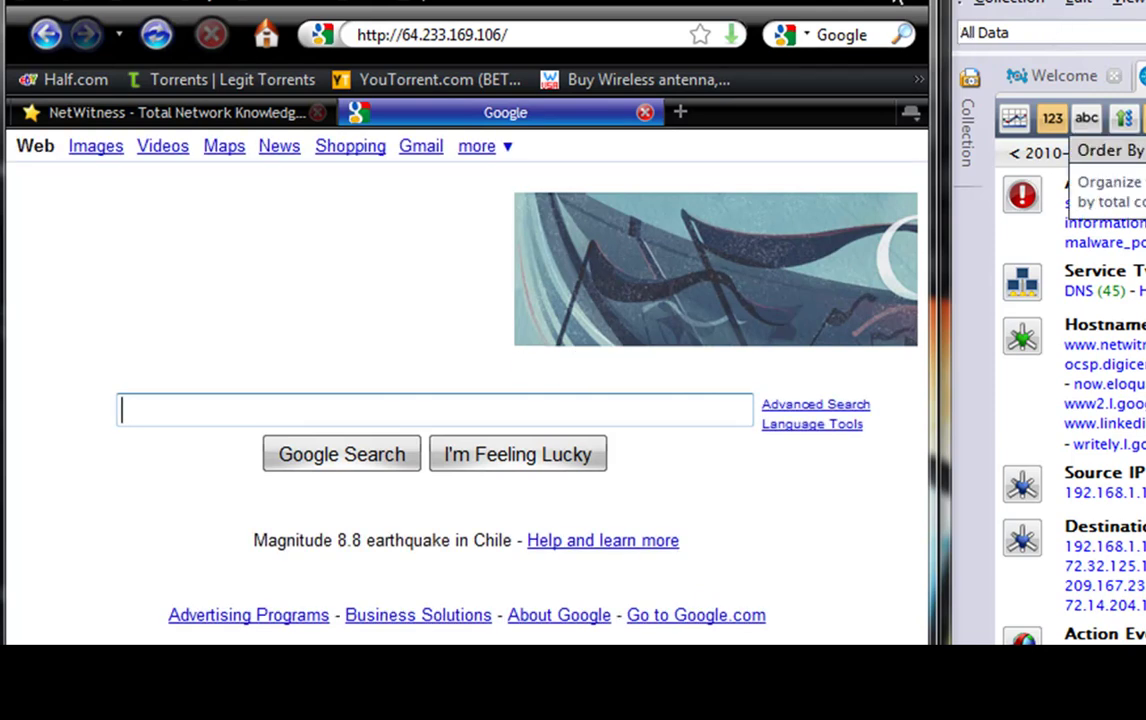
pyautogui.click(645, 112)
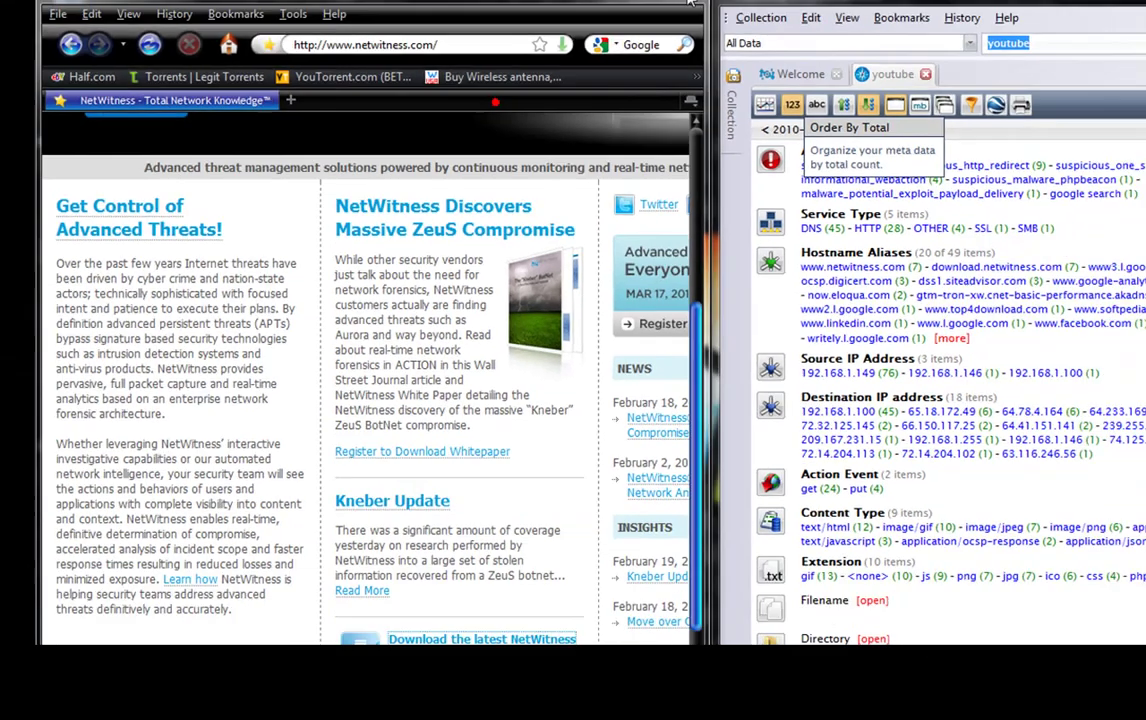
pyautogui.click(553, 15)
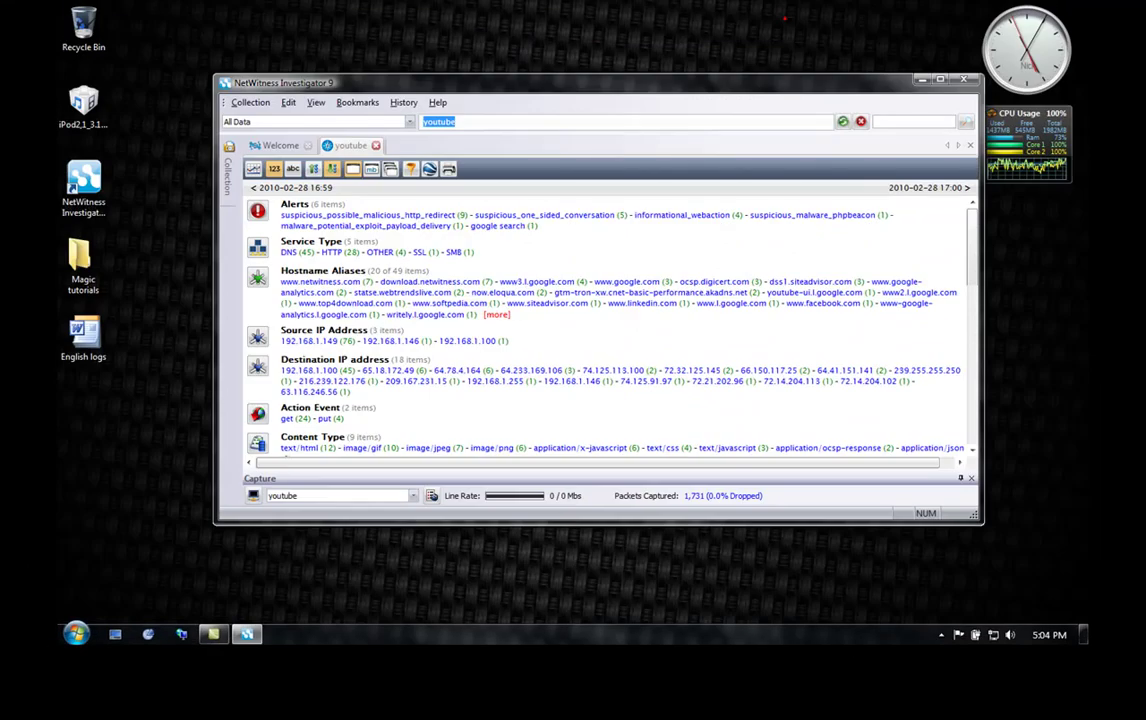